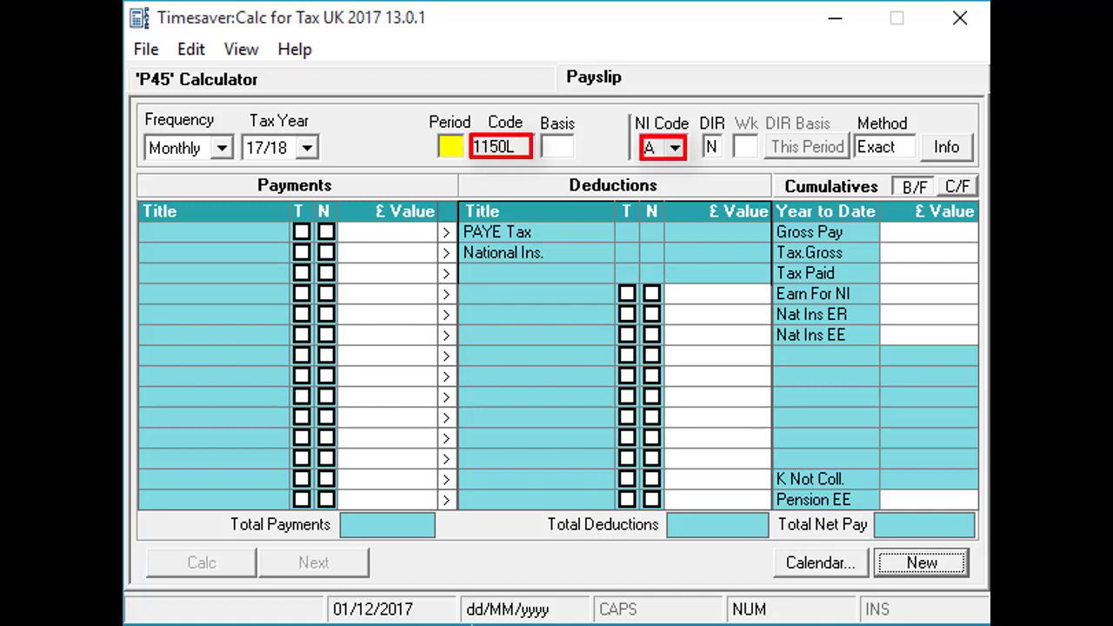
Set the pay frequency to Weekly.
{"action": "left_click", "coordinate": [223, 148]}
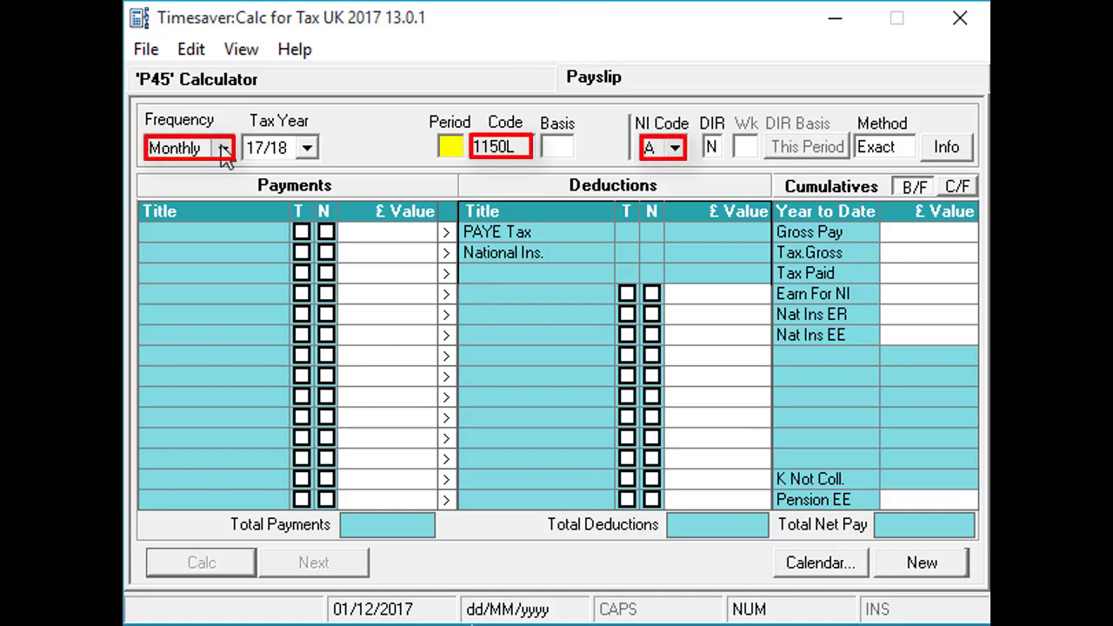
{"action": "left_click", "coordinate": [210, 173]}
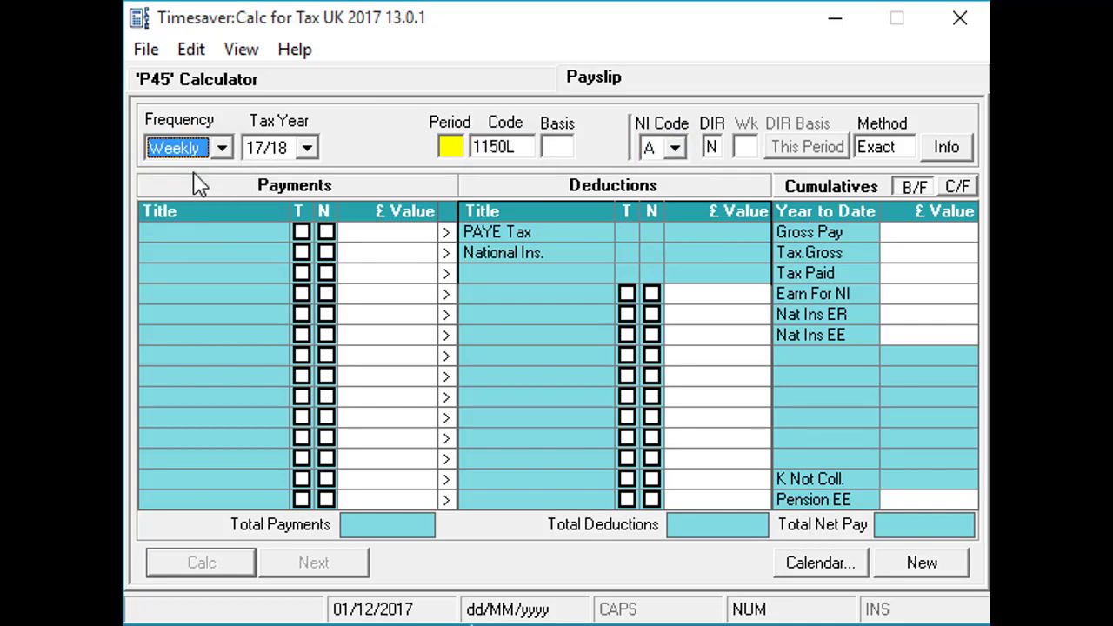
Look up the tax month numbers for 6 April 2017 and 6 May 2017 in the calendar.
{"action": "left_click", "coordinate": [801, 575]}
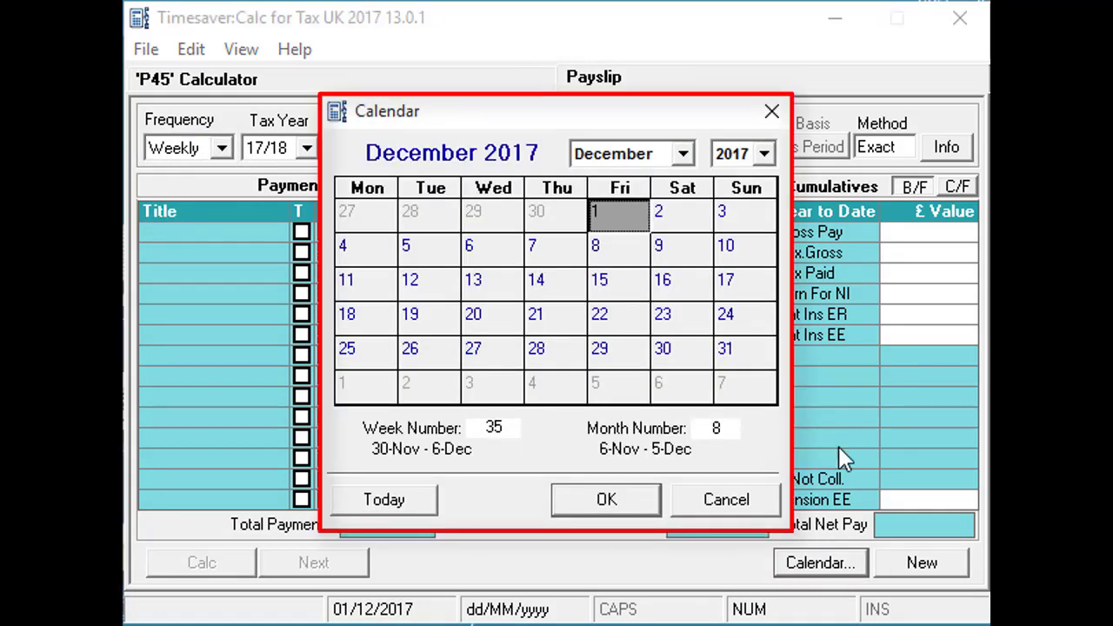
{"action": "left_click", "coordinate": [686, 156]}
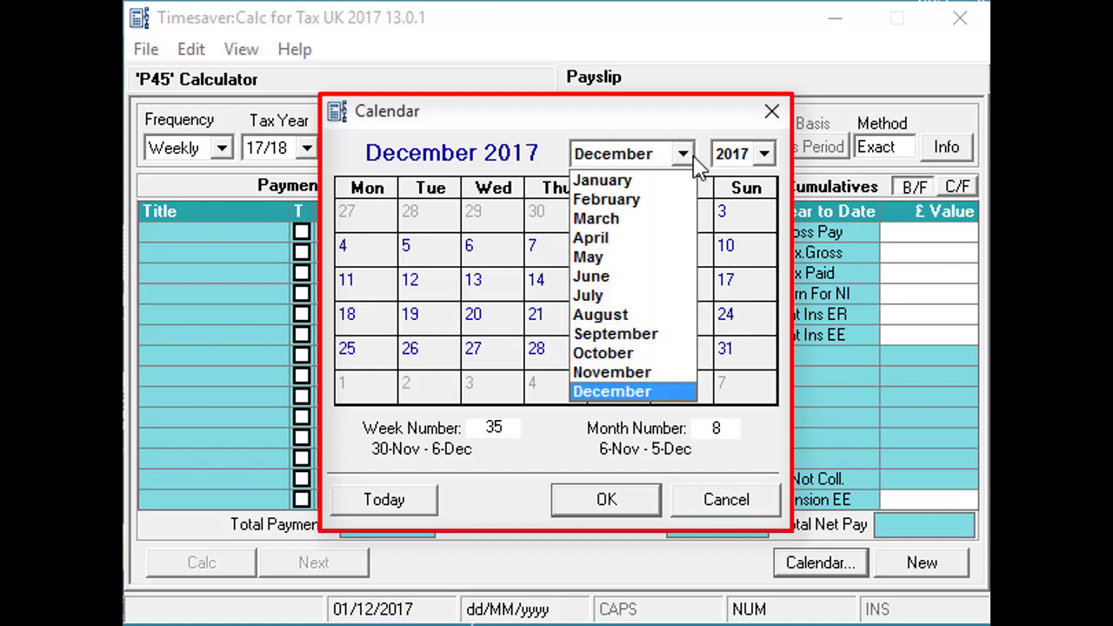
{"action": "left_click", "coordinate": [618, 243]}
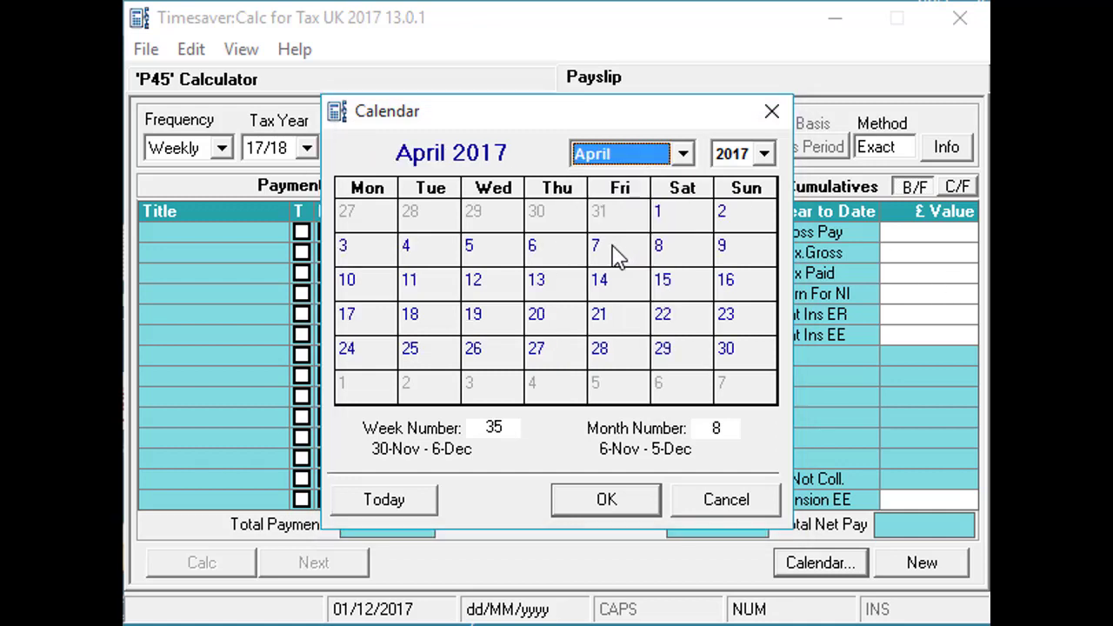
{"action": "left_click", "coordinate": [565, 250]}
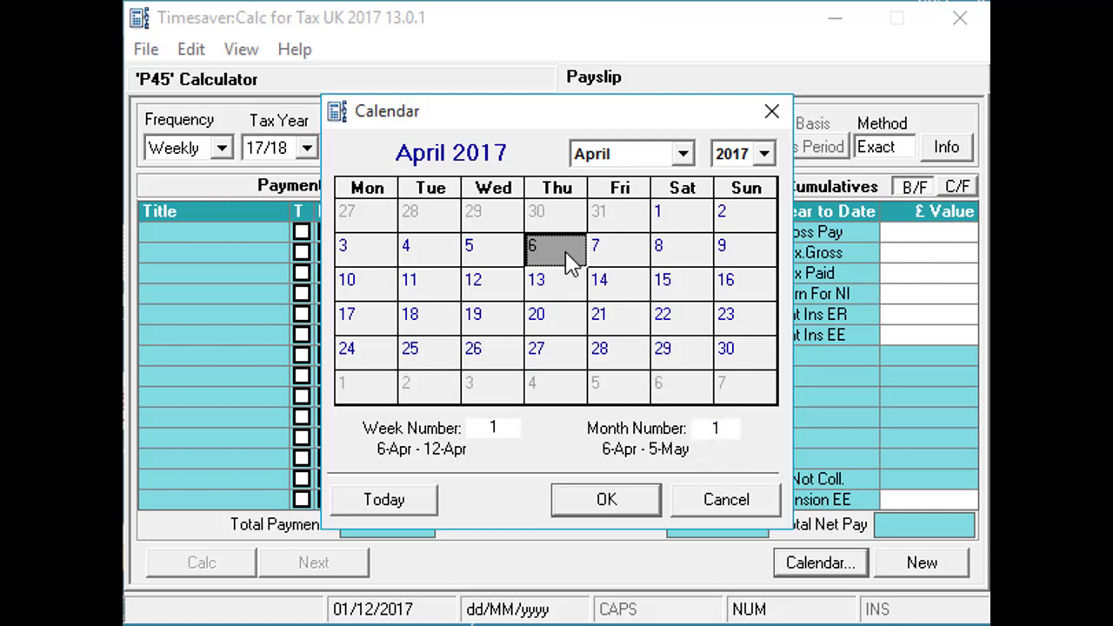
{"action": "left_click", "coordinate": [676, 154]}
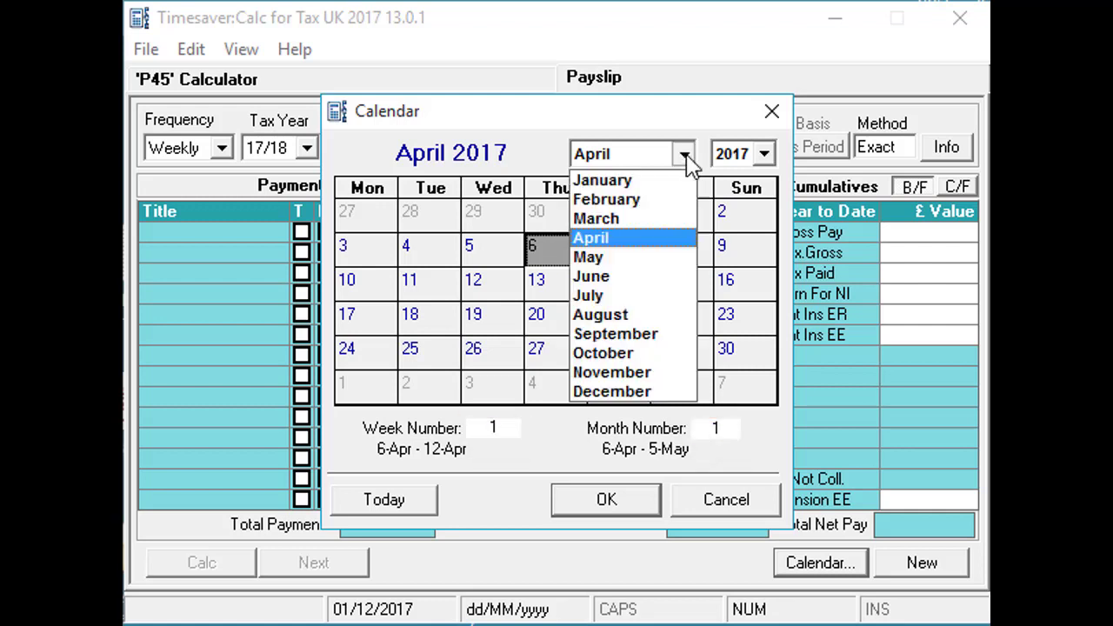
{"action": "left_click", "coordinate": [602, 256]}
{"action": "left_click", "coordinate": [672, 261]}
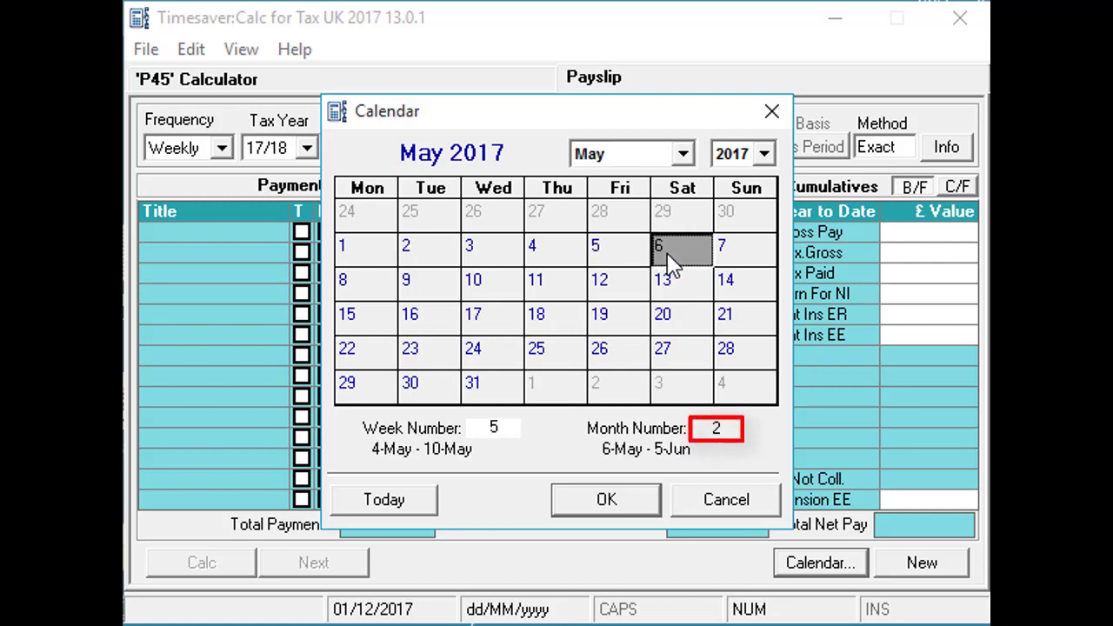
Examine the tax week numbers for 6, 13, 20 and 27 April 2017 in the calendar.
{"action": "left_click", "coordinate": [682, 154]}
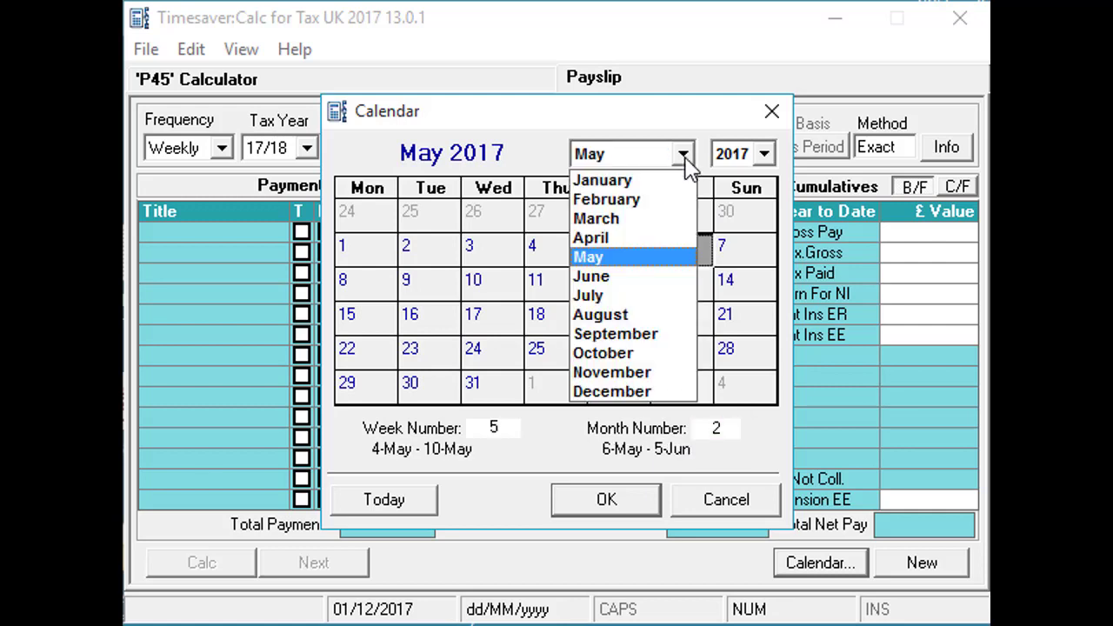
{"action": "left_click", "coordinate": [626, 240]}
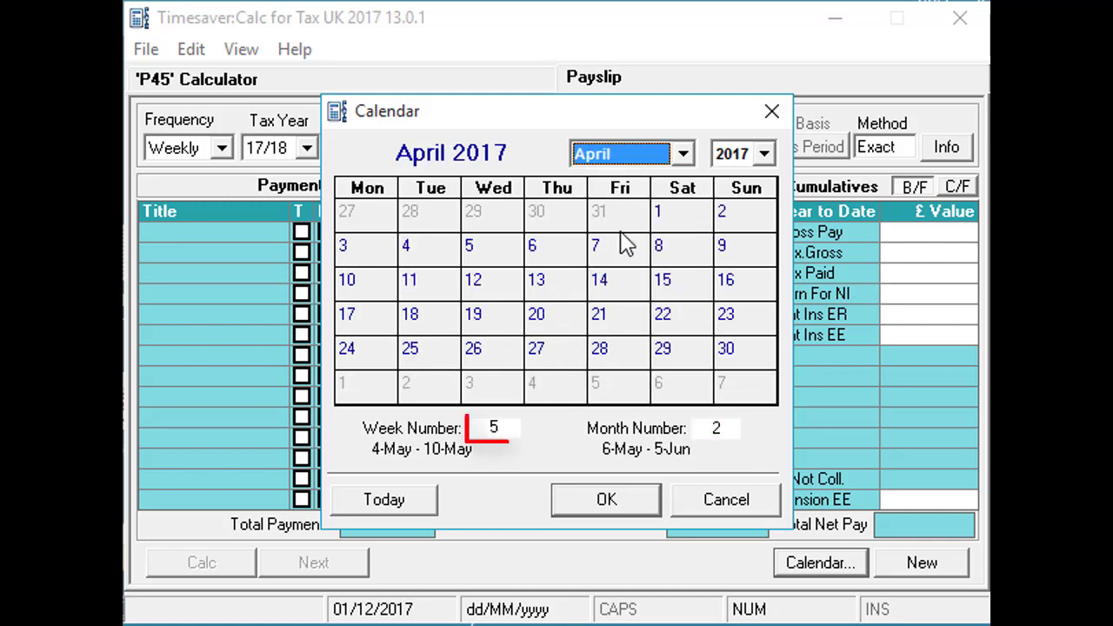
{"action": "left_click", "coordinate": [557, 248]}
{"action": "left_click", "coordinate": [555, 280]}
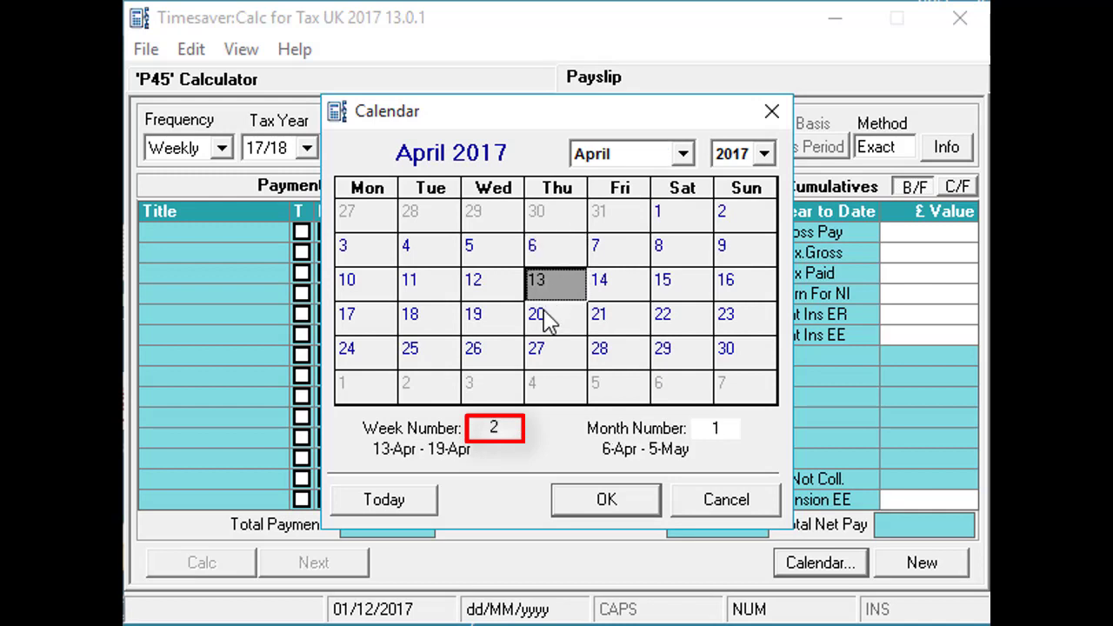
{"action": "left_click", "coordinate": [548, 318]}
{"action": "left_click", "coordinate": [551, 344]}
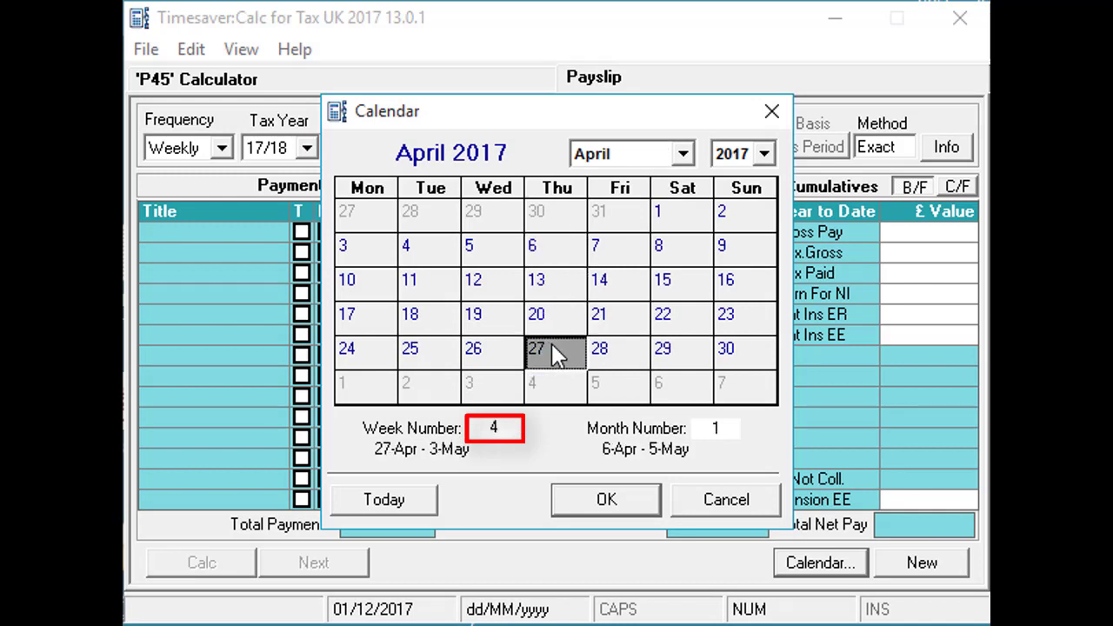
{"action": "left_click", "coordinate": [562, 291]}
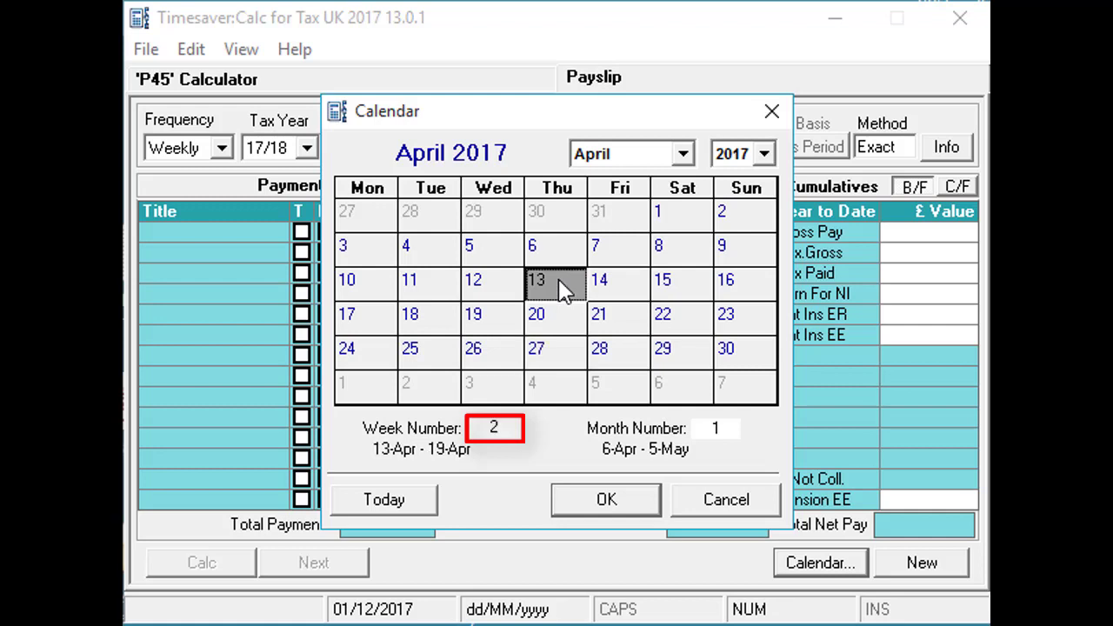
Accept 27 April 2017 as the calendar date, and overwrite the resulting pay period with 1.
{"action": "left_click", "coordinate": [546, 356]}
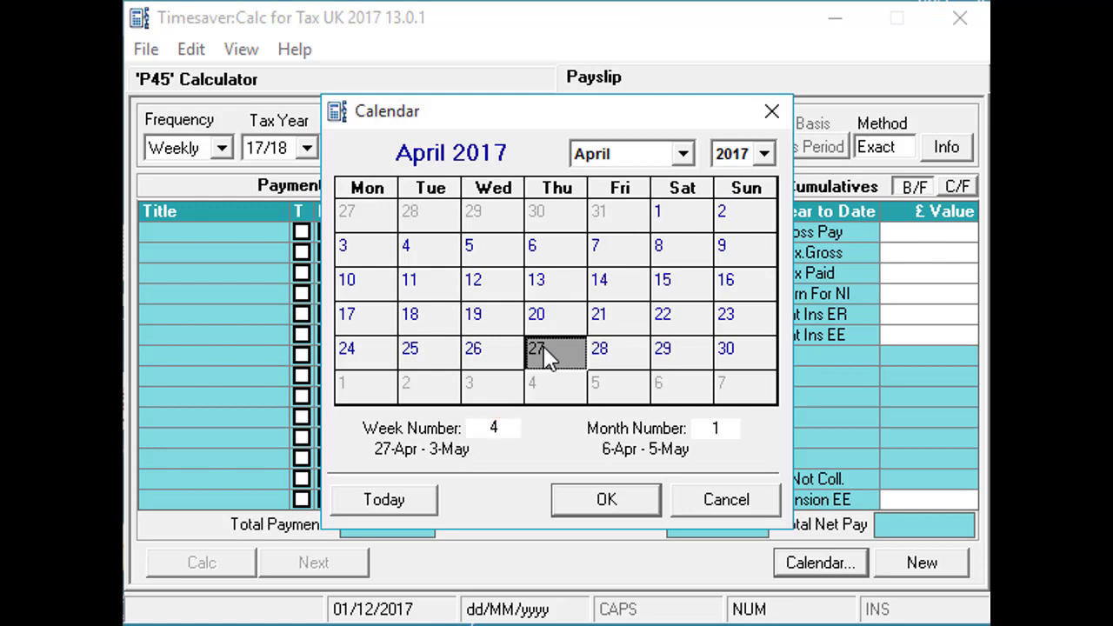
{"action": "left_click", "coordinate": [604, 498]}
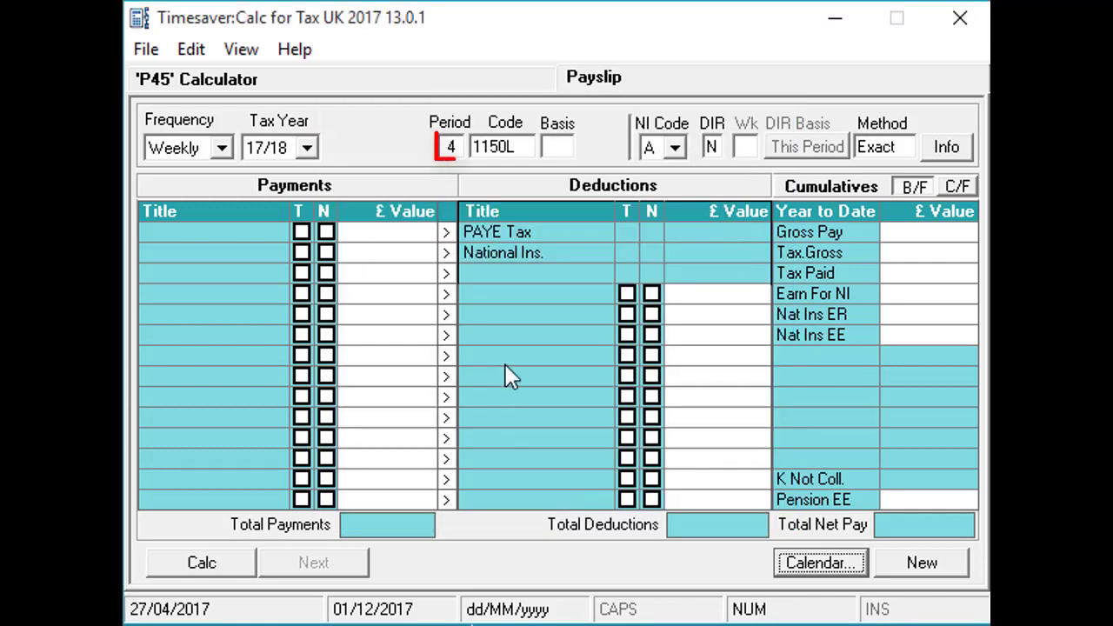
{"action": "double_click", "coordinate": [451, 147]}
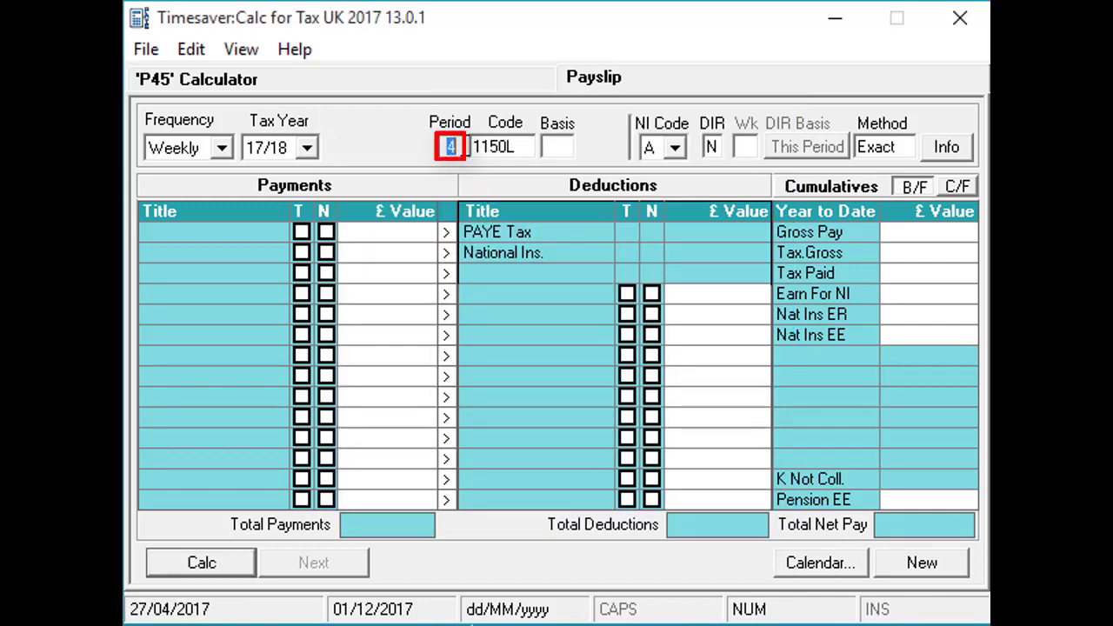
{"action": "type", "text": "1"}
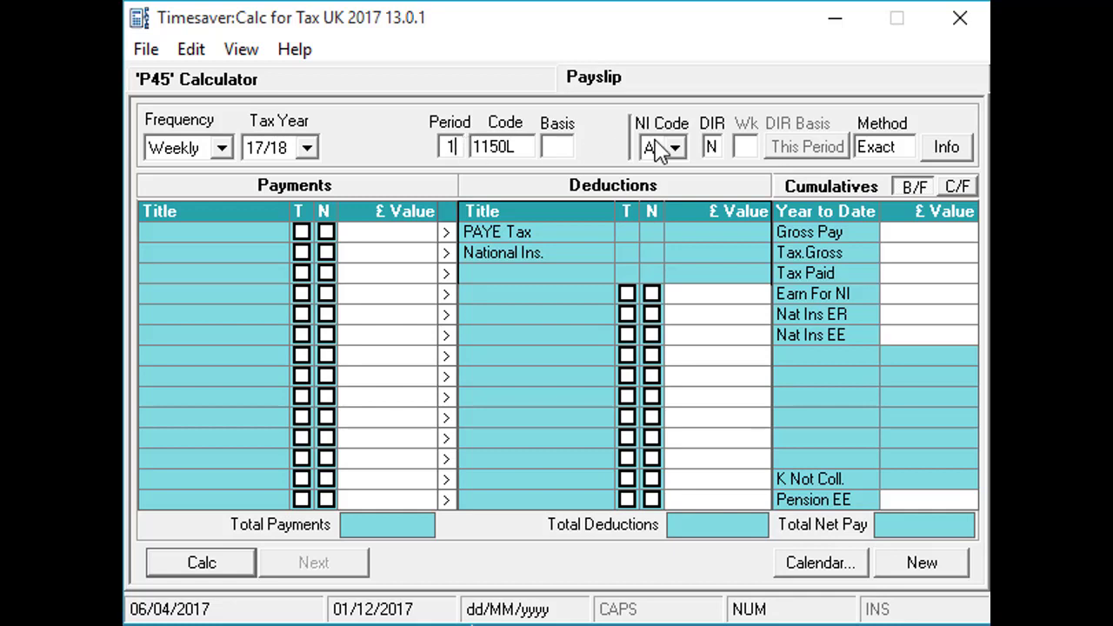
Open the additional payslip information and enter the employee's title as Mr, plus the initials and surname.
{"action": "left_click", "coordinate": [957, 148]}
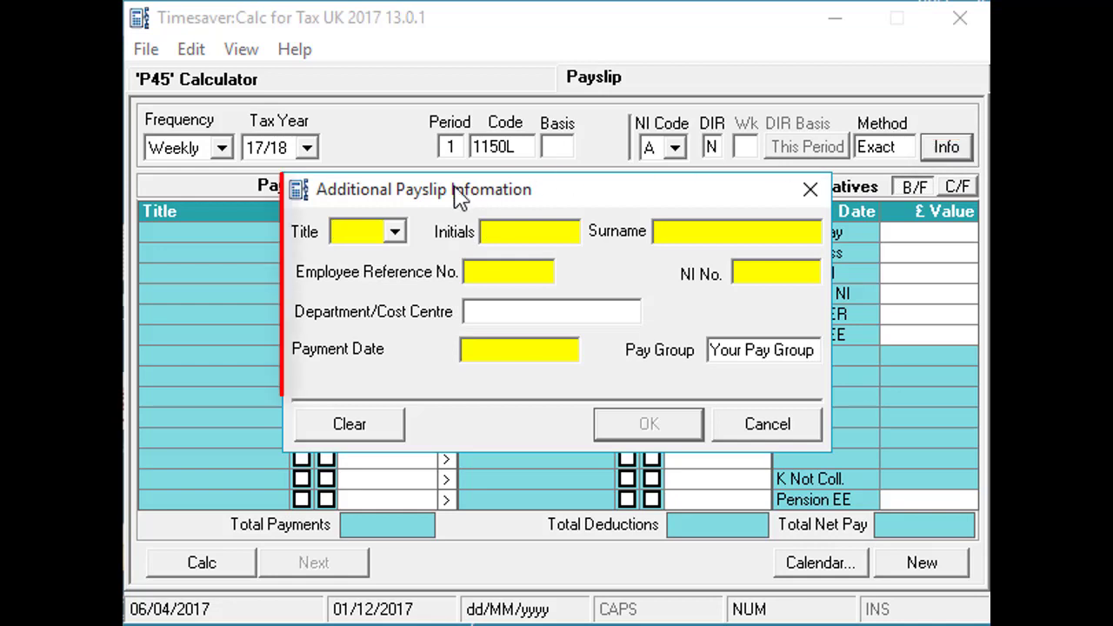
{"action": "left_click", "coordinate": [394, 231]}
{"action": "left_click", "coordinate": [378, 257]}
{"action": "left_click", "coordinate": [504, 231]}
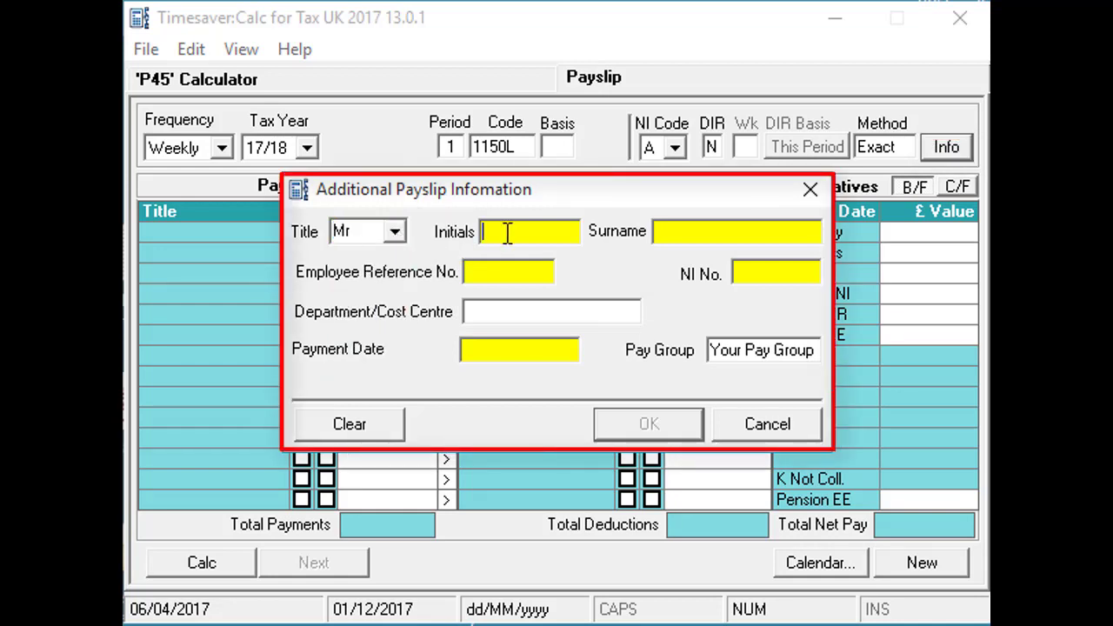
{"action": "type", "text": "p"}
{"action": "left_click", "coordinate": [677, 233]}
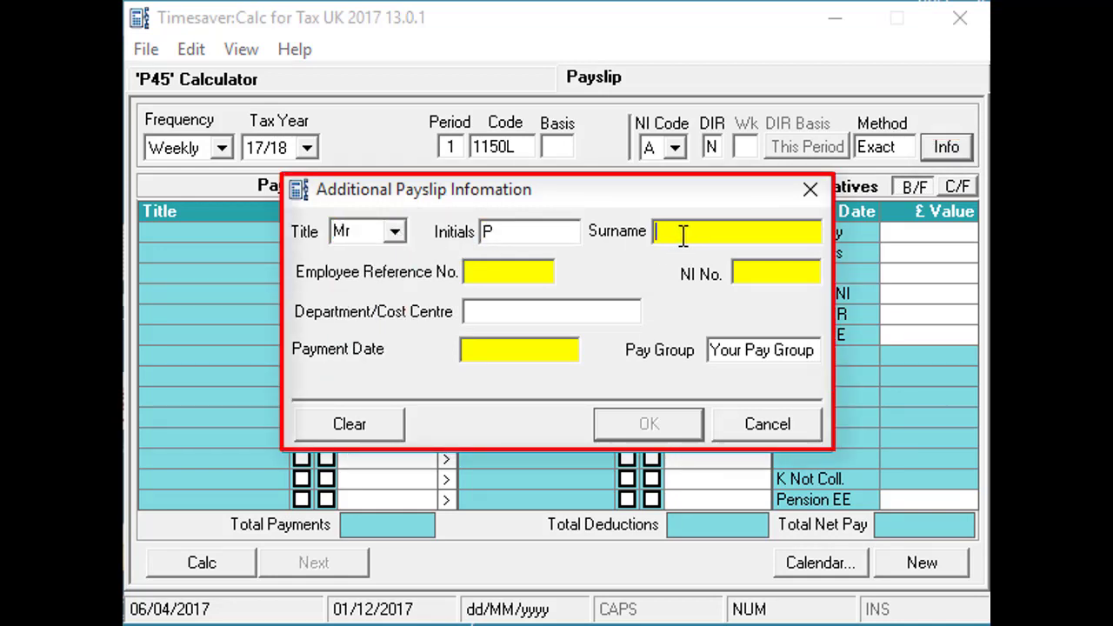
{"action": "type", "text": "gransden"}
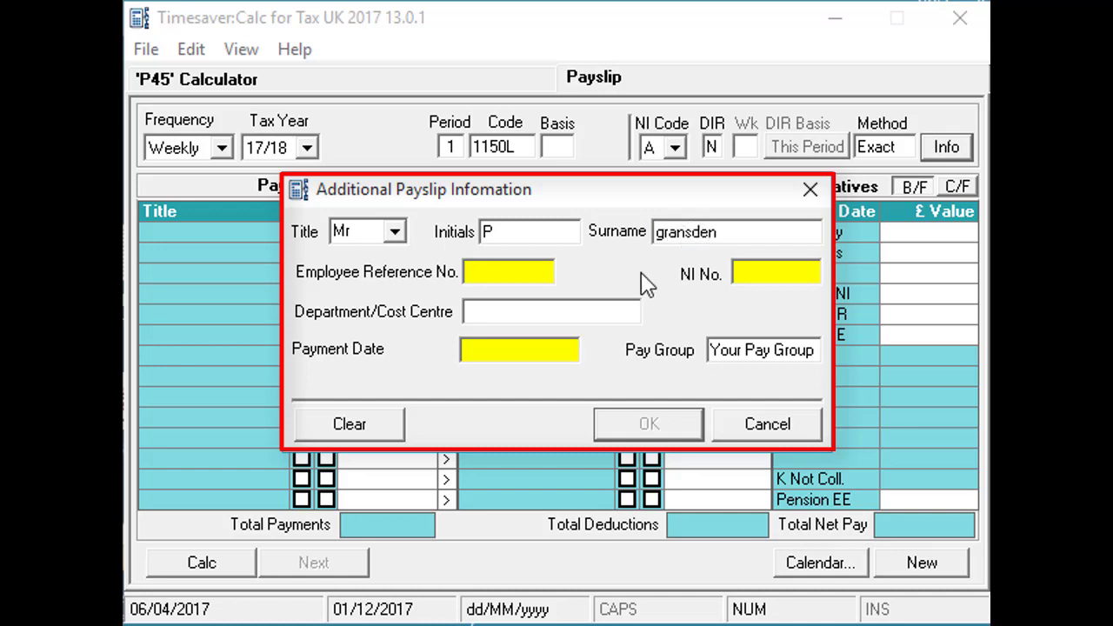
Enter the employee reference number and the National Insurance number in the additional payslip information.
{"action": "left_click", "coordinate": [547, 275]}
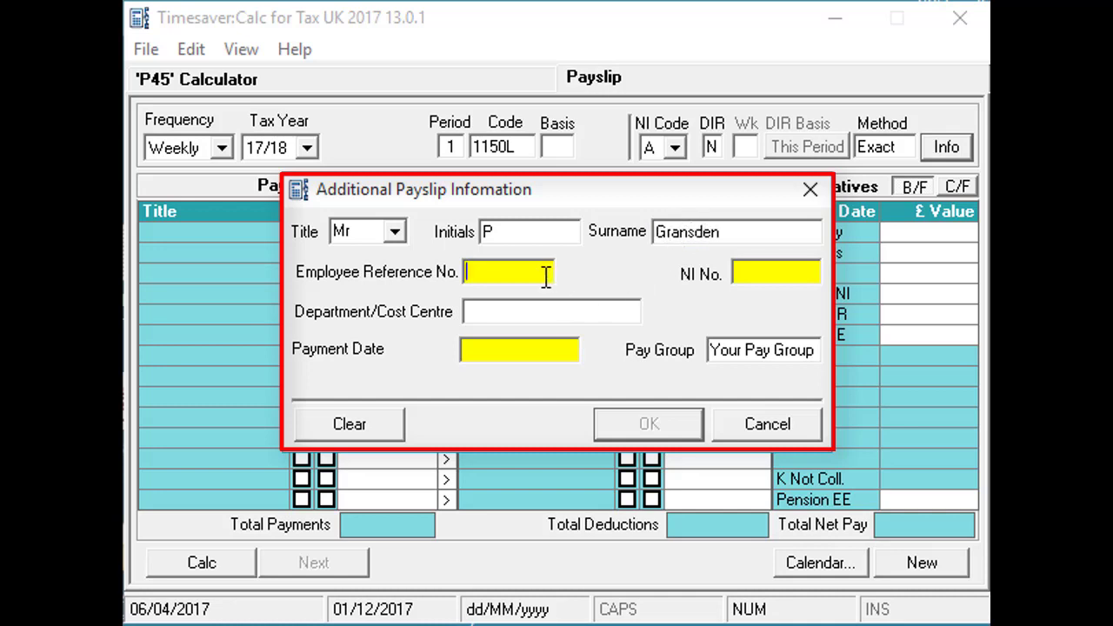
{"action": "type", "text": "1234"}
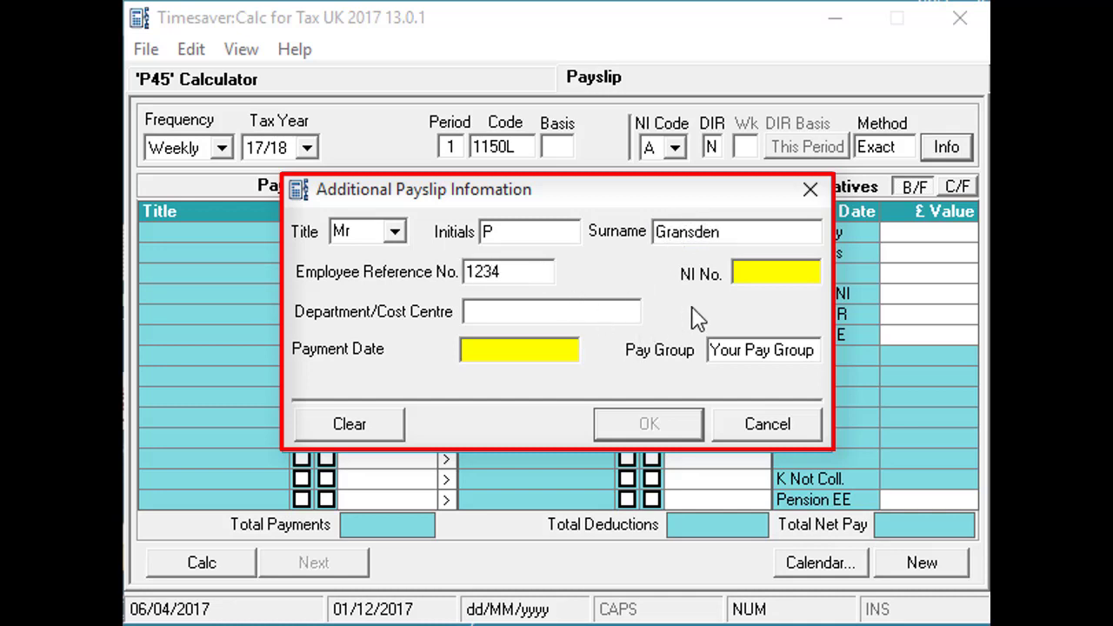
{"action": "left_click", "coordinate": [740, 272]}
{"action": "type", "text": "as123456"}
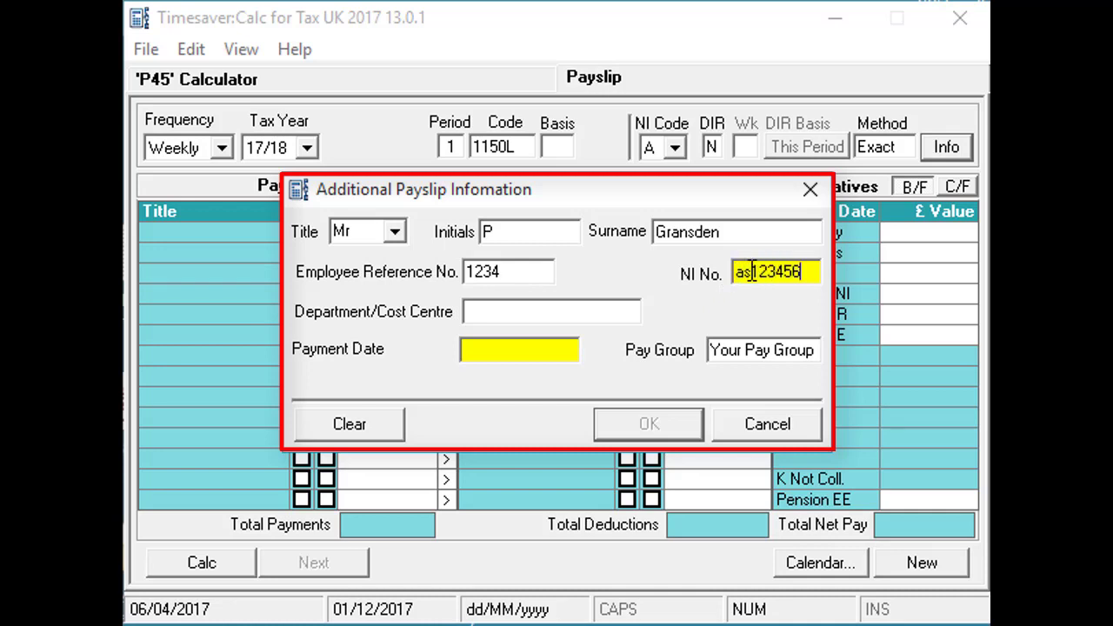
{"action": "type", "text": "x"}
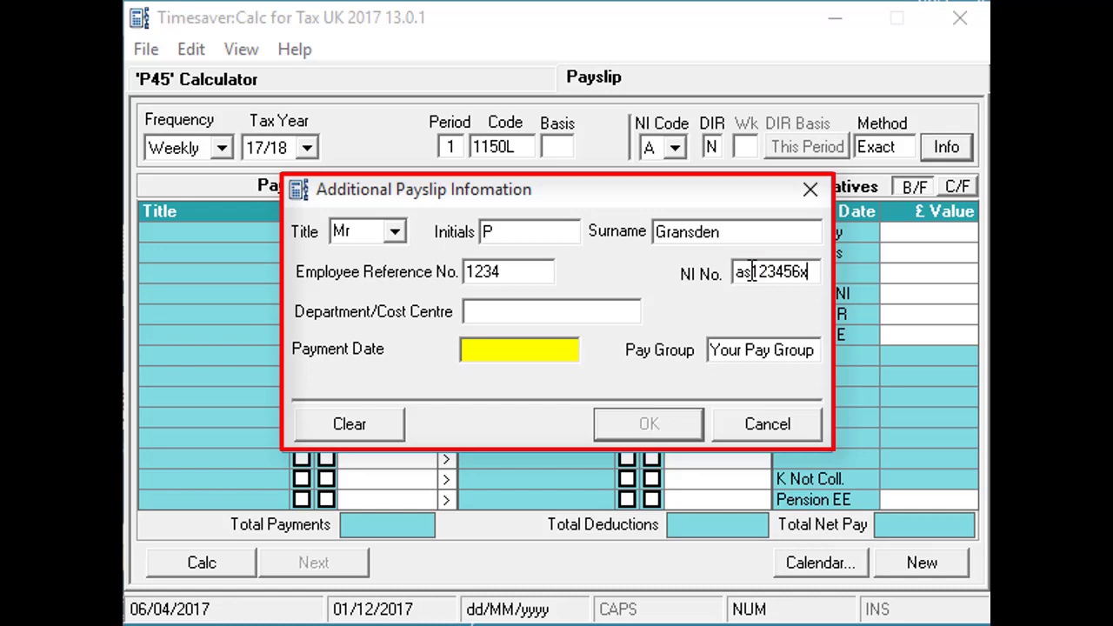
Set the payment date to 28/04/2017 and accept the additional payslip information.
{"action": "left_click", "coordinate": [522, 351]}
{"action": "type", "text": "28"}
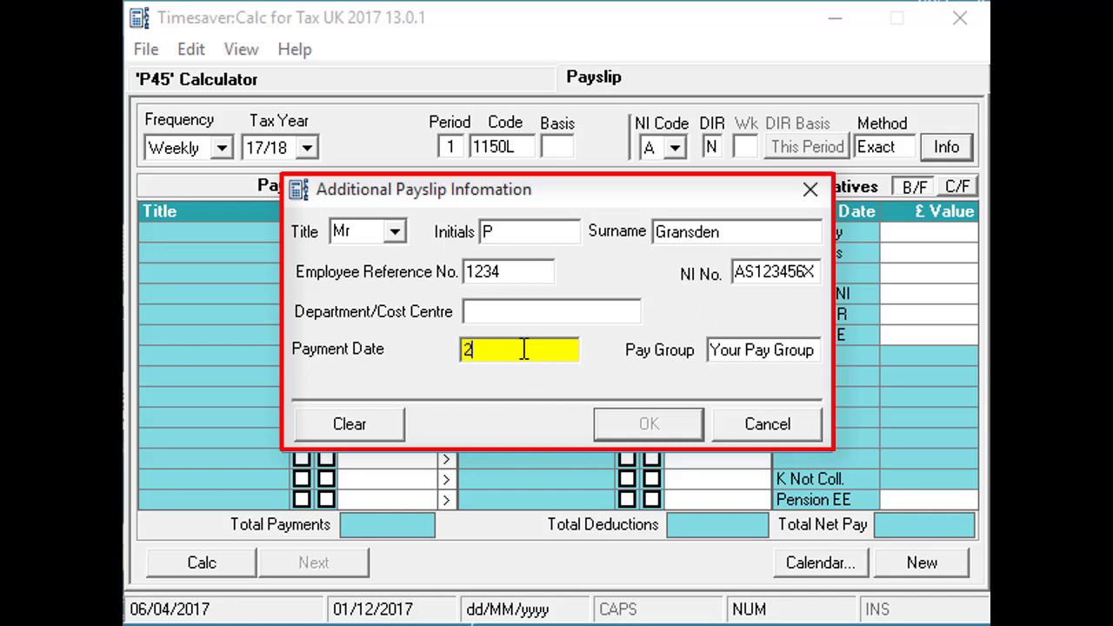
{"action": "type", "text": "04/2017"}
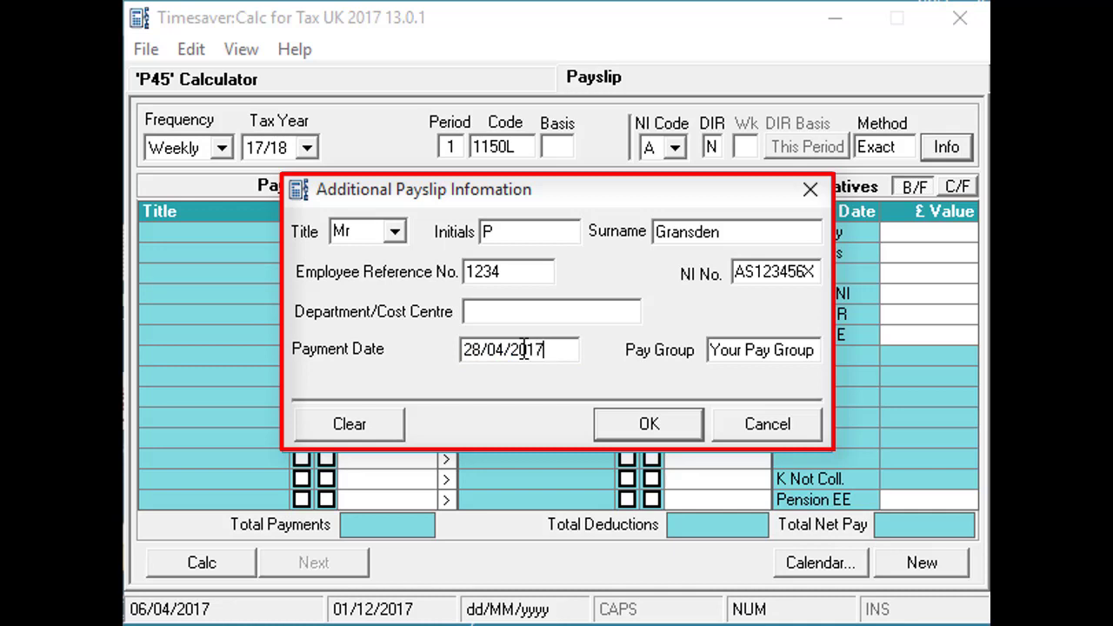
{"action": "left_click", "coordinate": [650, 424]}
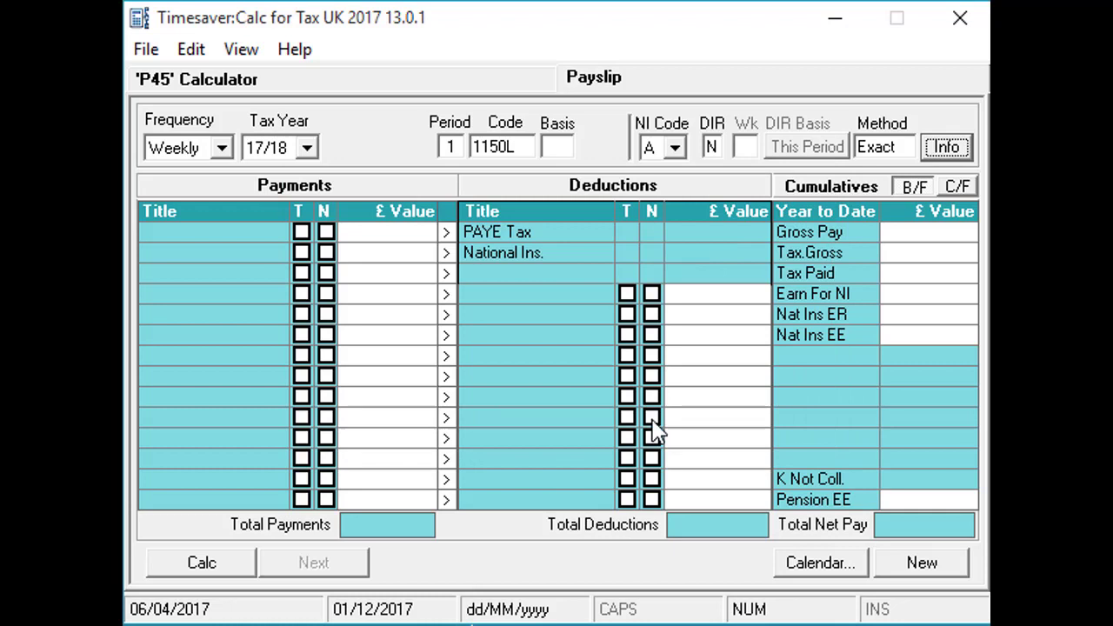
Choose Custom as the title of the first payment row to open the payment definitions.
{"action": "left_click", "coordinate": [286, 231]}
{"action": "left_click", "coordinate": [282, 232]}
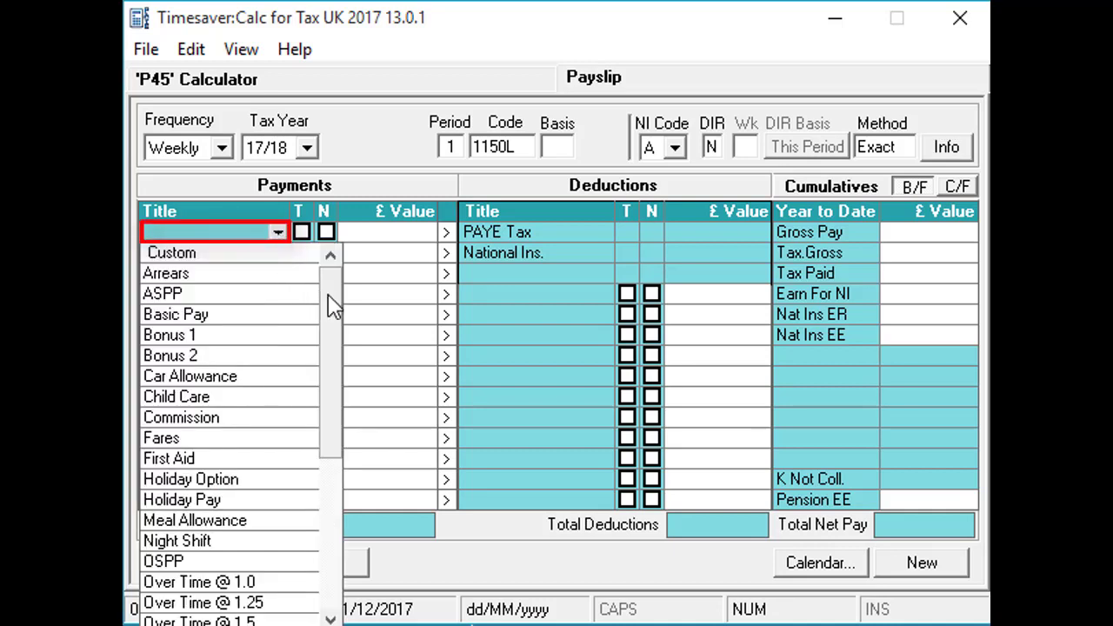
{"action": "left_click_drag", "start_coordinate": [333, 305], "coordinate": [337, 342]}
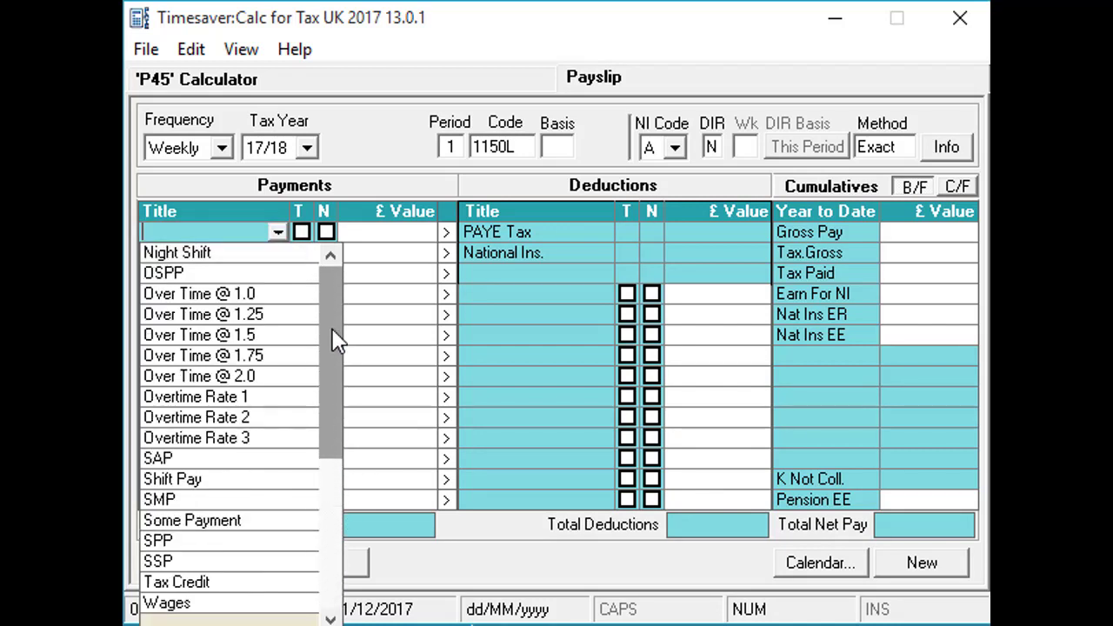
{"action": "left_click_drag", "start_coordinate": [337, 341], "coordinate": [244, 270]}
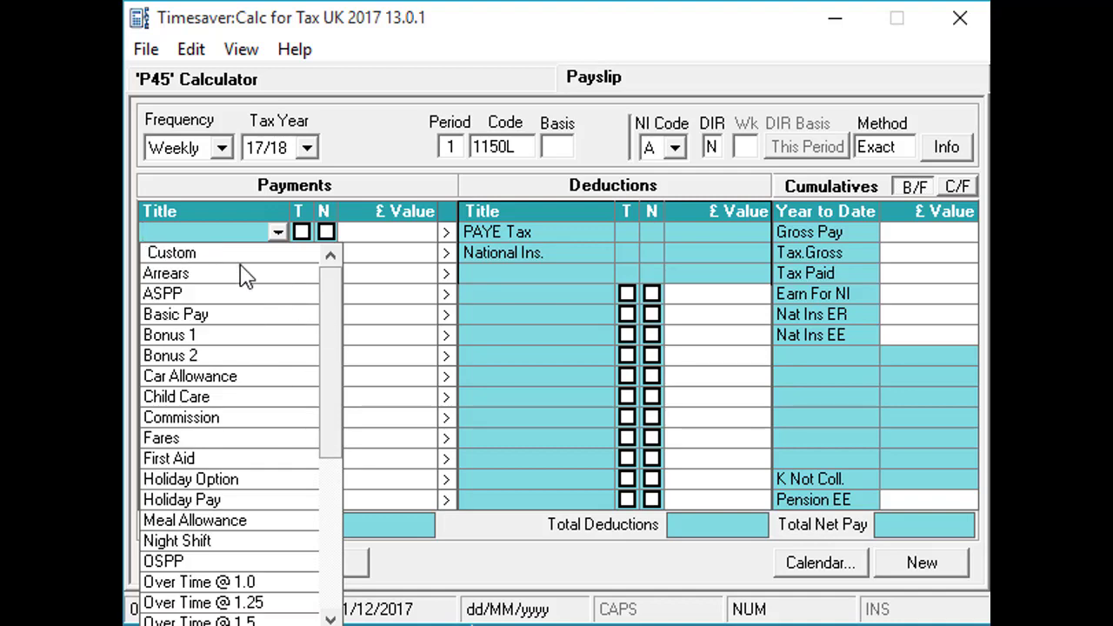
{"action": "left_click", "coordinate": [236, 256]}
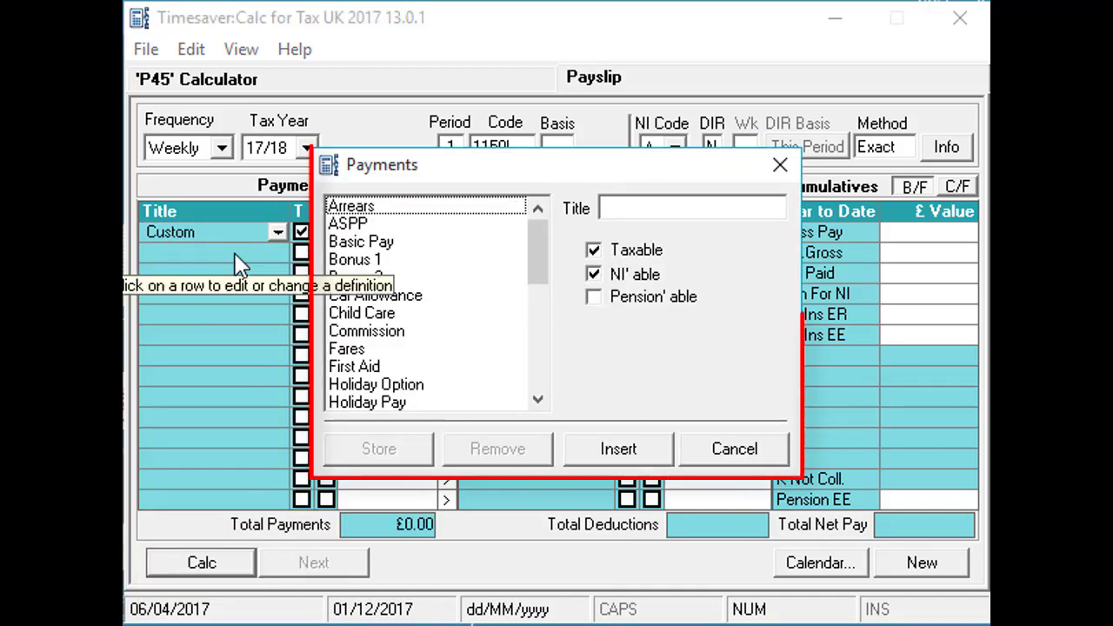
Examine the stored payment types from Arrears through Wages and their Taxable, NI'able and Pension'able settings.
{"action": "left_click", "coordinate": [462, 210]}
{"action": "key", "text": "Down"}
{"action": "key", "text": "Down"}
{"action": "key", "text": "Down"}
{"action": "key", "text": "Down"}
{"action": "key", "text": "Down"}
{"action": "key", "text": "Down"}
{"action": "key", "text": "Down"}
{"action": "key", "text": "Down"}
{"action": "key", "text": "Down"}
{"action": "key", "text": "Down"}
{"action": "key", "text": "Down"}
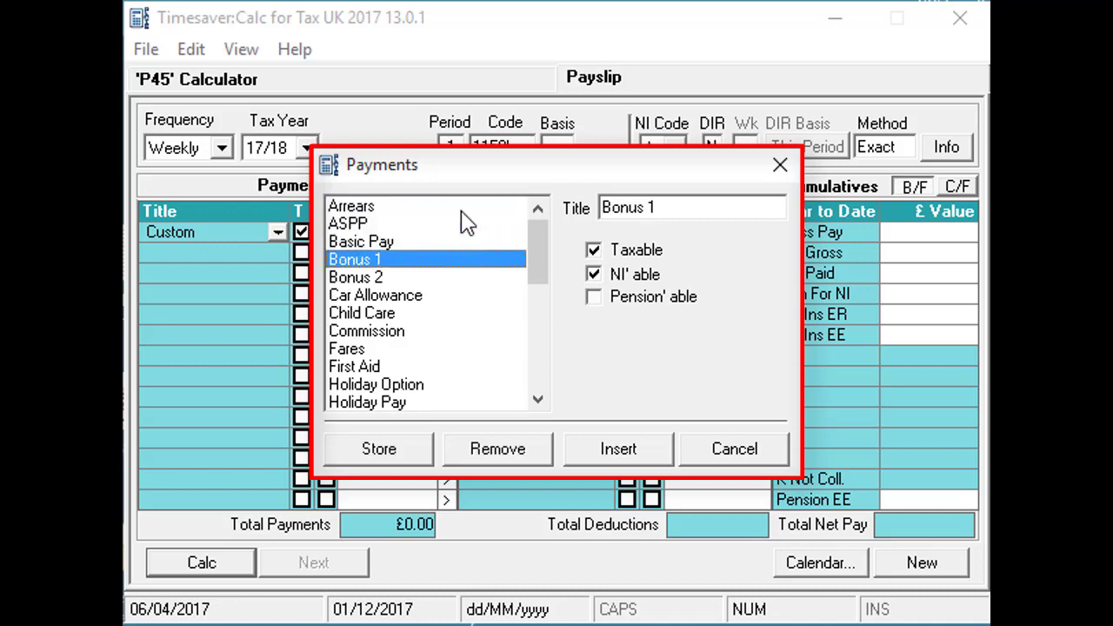
{"action": "key", "text": "Down"}
{"action": "key", "text": "Down"}
{"action": "key", "text": "Down"}
{"action": "key", "text": "Down"}
{"action": "key", "text": "Down"}
{"action": "key", "text": "Down"}
{"action": "key", "text": "Down"}
{"action": "key", "text": "Down"}
{"action": "key", "text": "Down"}
{"action": "key", "text": "Down"}
{"action": "key", "text": "Down"}
{"action": "key", "text": "Down"}
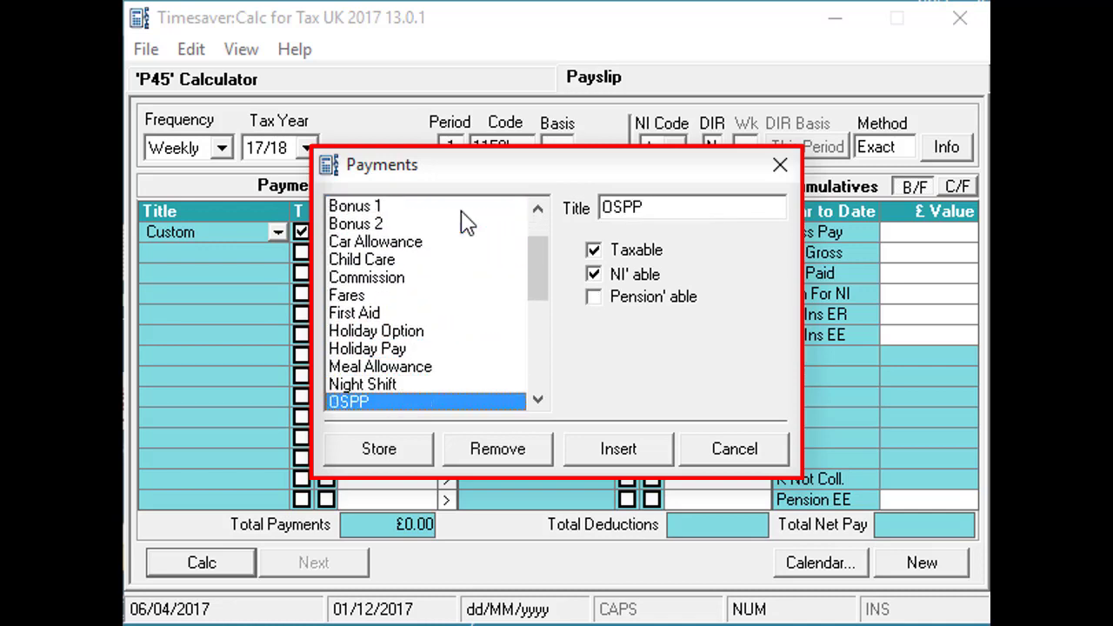
{"action": "key", "text": "Down"}
{"action": "key", "text": "Down"}
{"action": "key", "text": "Down"}
{"action": "key", "text": "Down"}
{"action": "key", "text": "Down"}
{"action": "key", "text": "Down"}
{"action": "key", "text": "Down"}
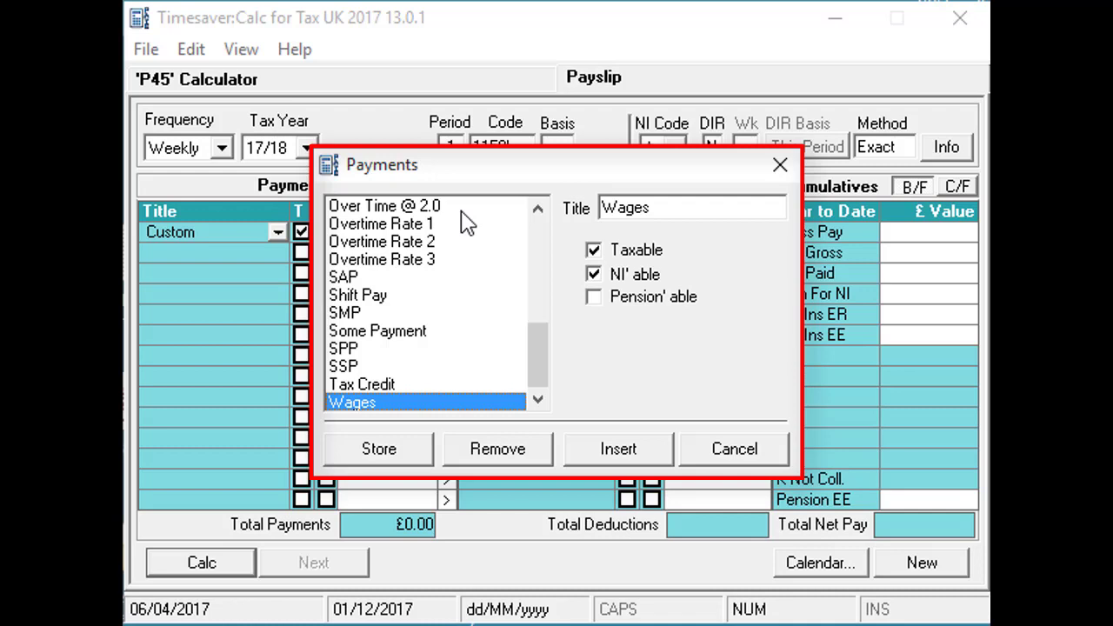
Store a new payment type titled Some Payment based on the Basic Pay settings and insert it into the first payment row.
{"action": "left_click", "coordinate": [391, 386]}
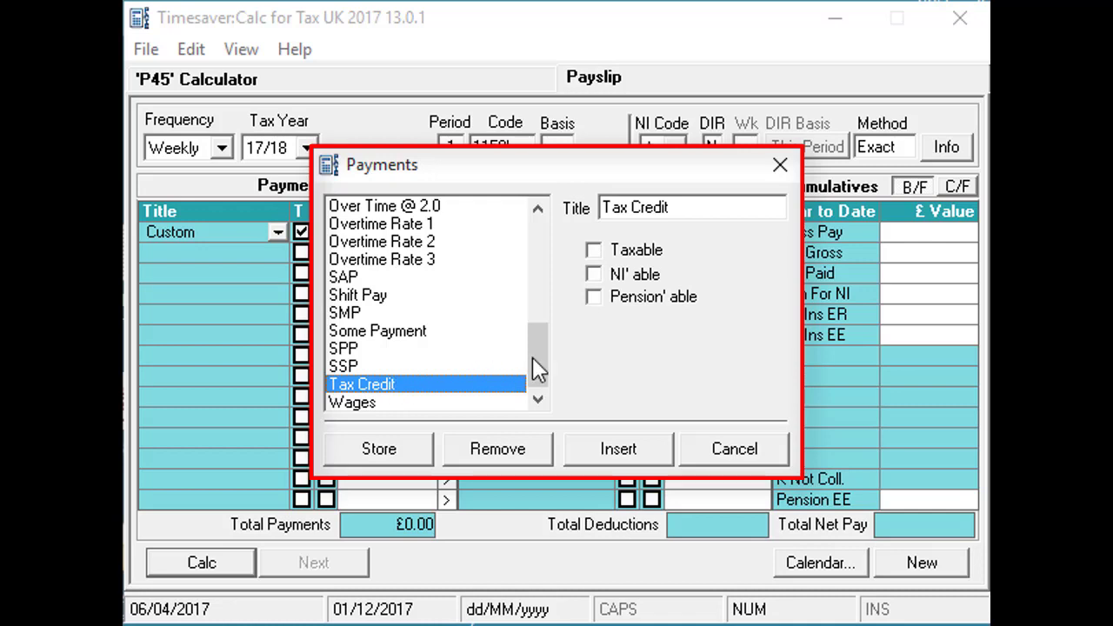
{"action": "left_click_drag", "start_coordinate": [534, 358], "coordinate": [529, 220]}
{"action": "left_click", "coordinate": [389, 244]}
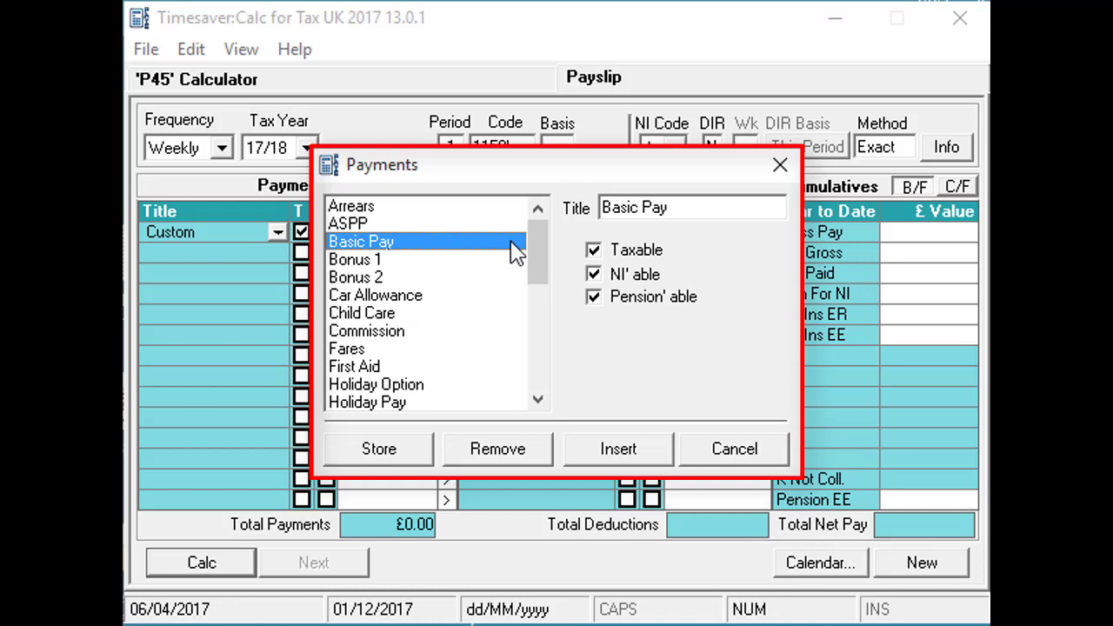
{"action": "left_click", "coordinate": [683, 212]}
{"action": "left_click_drag", "start_coordinate": [684, 212], "coordinate": [529, 218]}
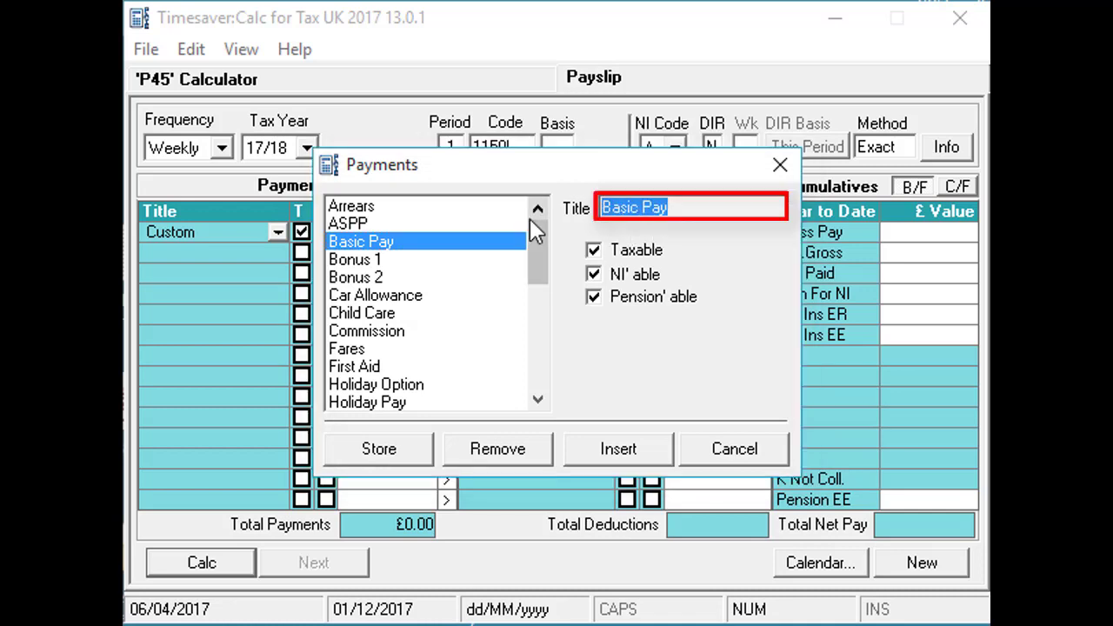
{"action": "type", "text": "Some "}
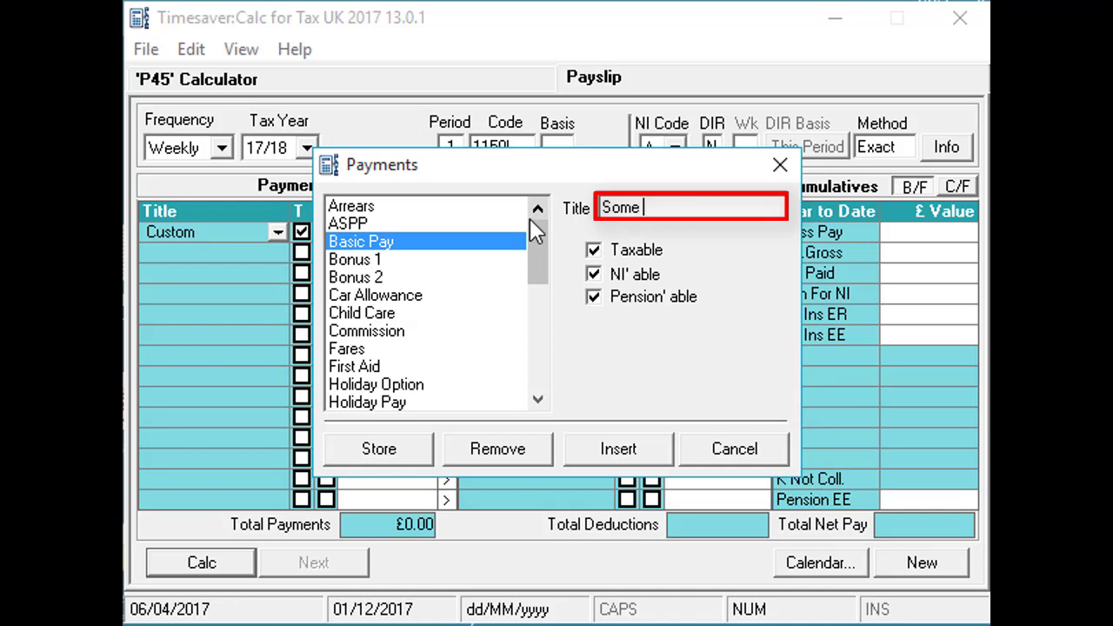
{"action": "type", "text": "Payment"}
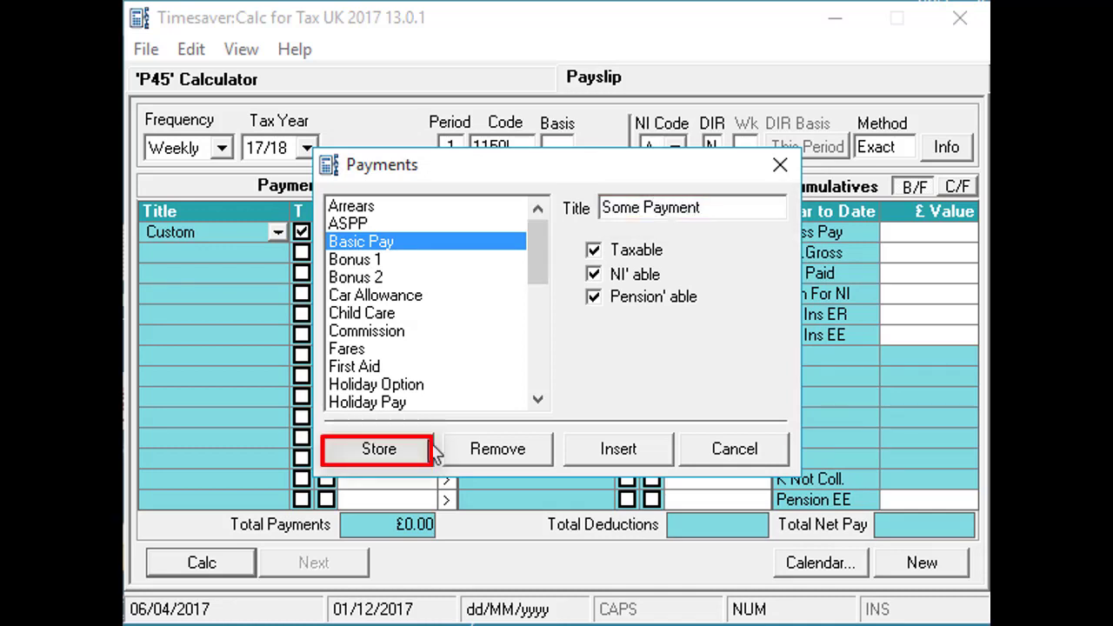
{"action": "left_click", "coordinate": [403, 454]}
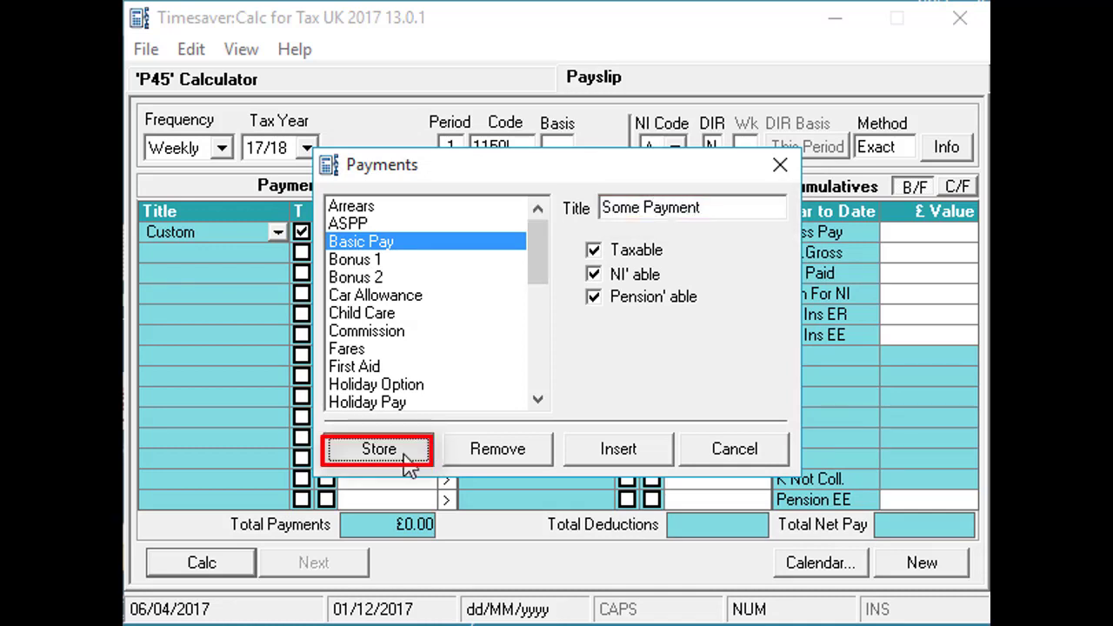
{"action": "left_click", "coordinate": [618, 452]}
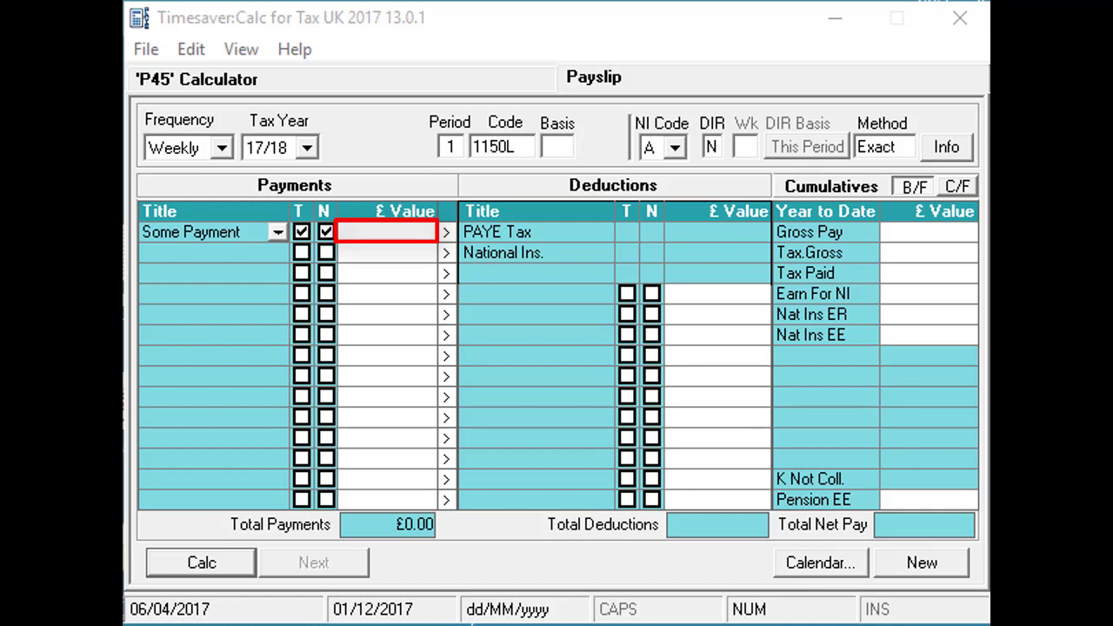
Calculate the Some Payment value from 40 hours at a rate of 6.70, and reset that hours entry.
{"action": "left_click", "coordinate": [446, 232]}
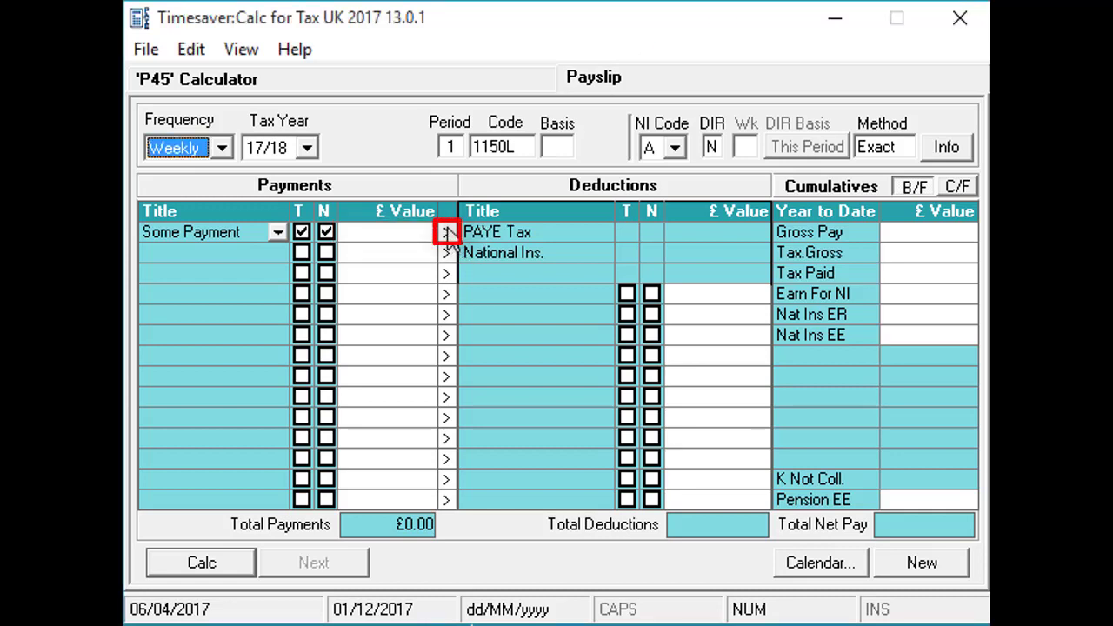
{"action": "left_click", "coordinate": [898, 241]}
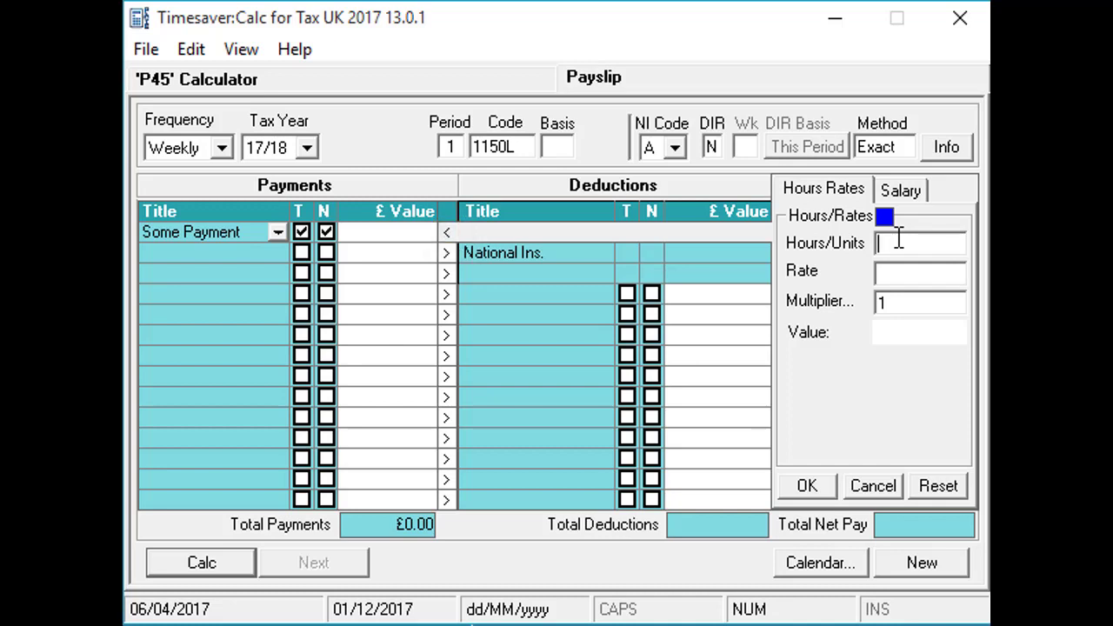
{"action": "type", "text": "40"}
{"action": "left_click", "coordinate": [943, 277]}
{"action": "type", "text": "6.70"}
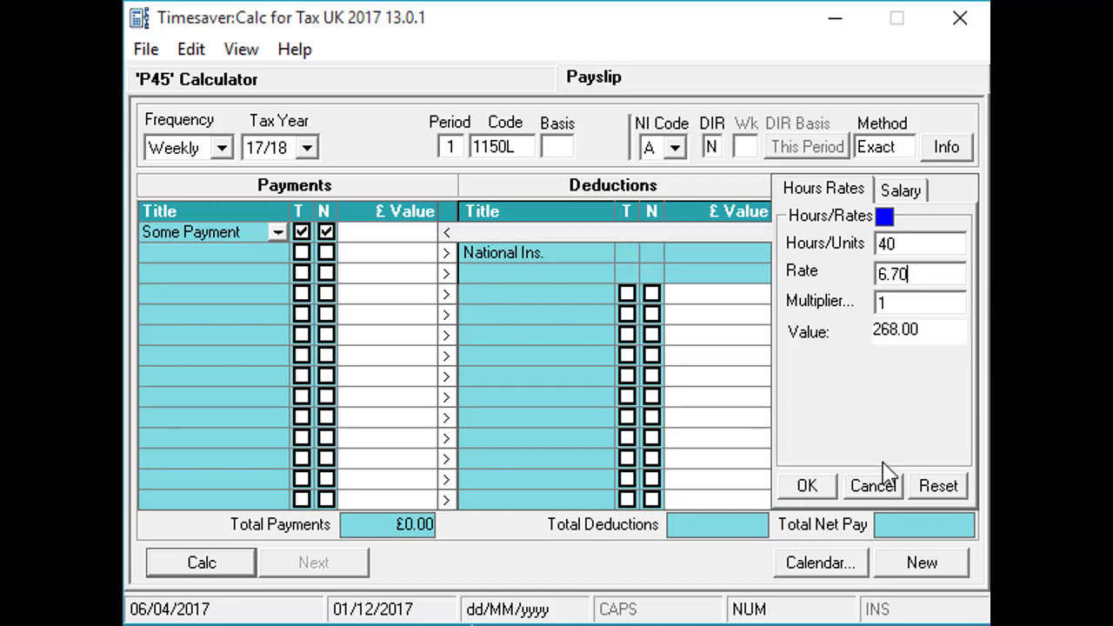
{"action": "left_click", "coordinate": [814, 486]}
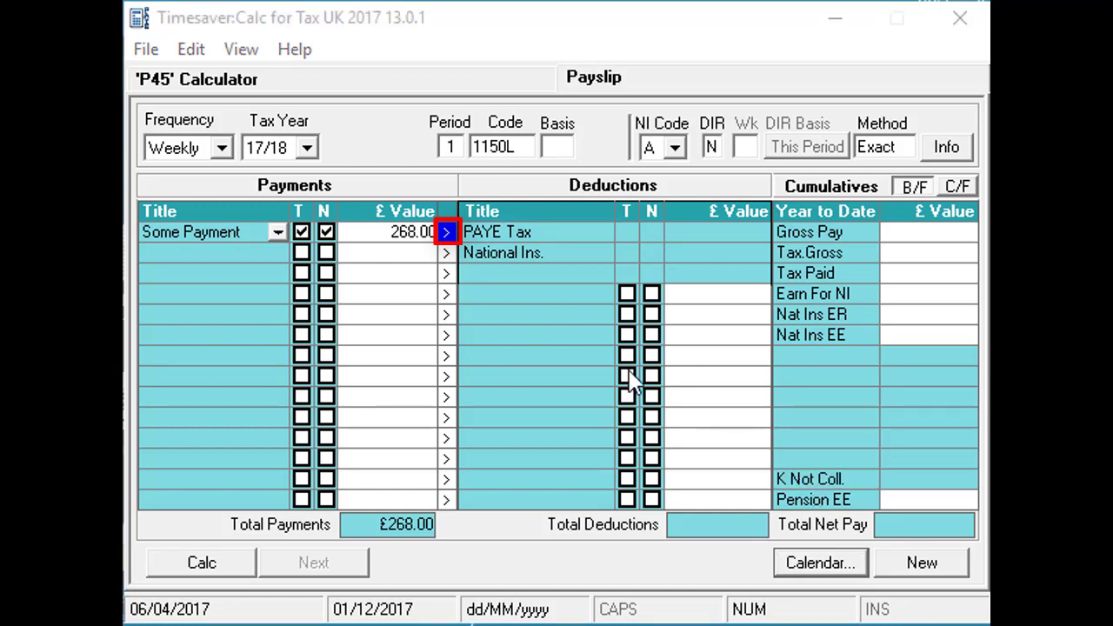
{"action": "left_click", "coordinate": [445, 233]}
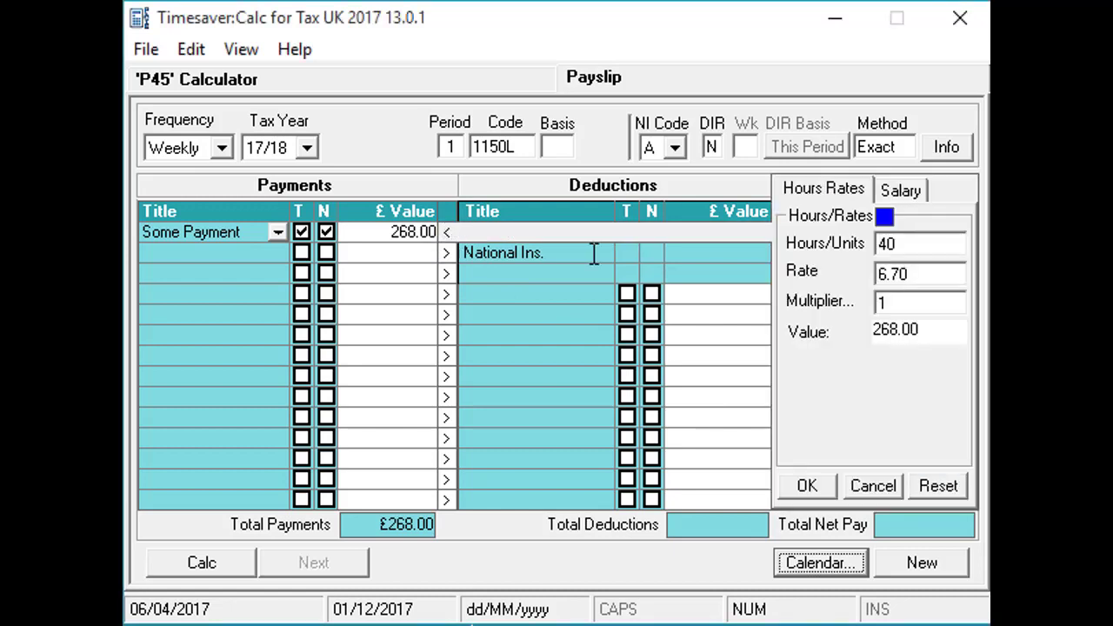
{"action": "left_click", "coordinate": [938, 487]}
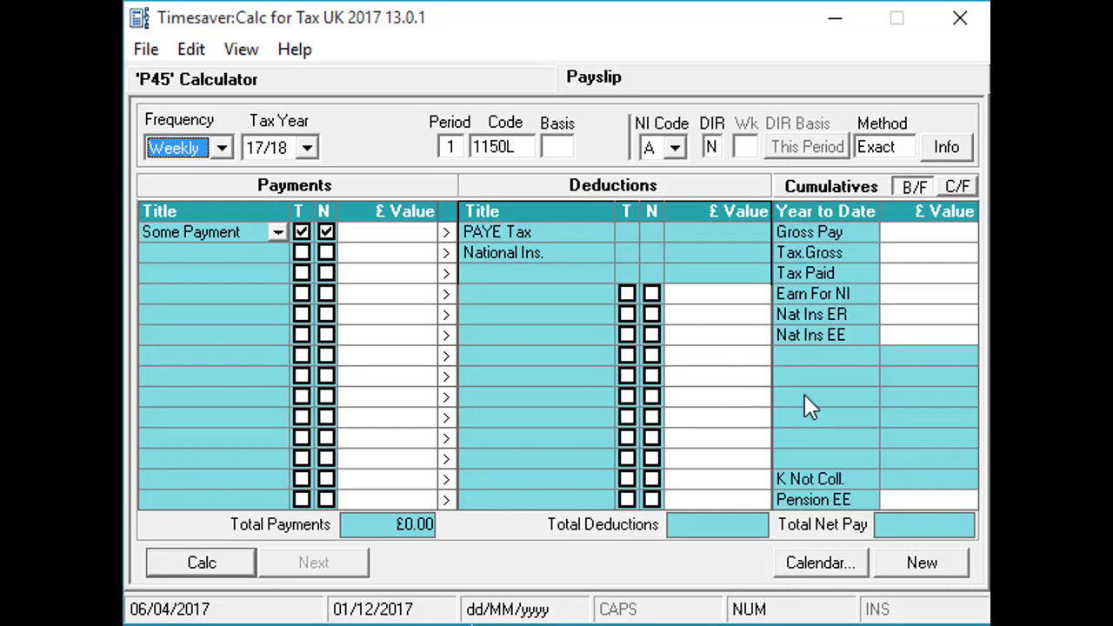
Calculate the Some Payment value from a salary of 36000 and 5 days, and accept it.
{"action": "left_click", "coordinate": [447, 235]}
{"action": "left_click", "coordinate": [904, 191]}
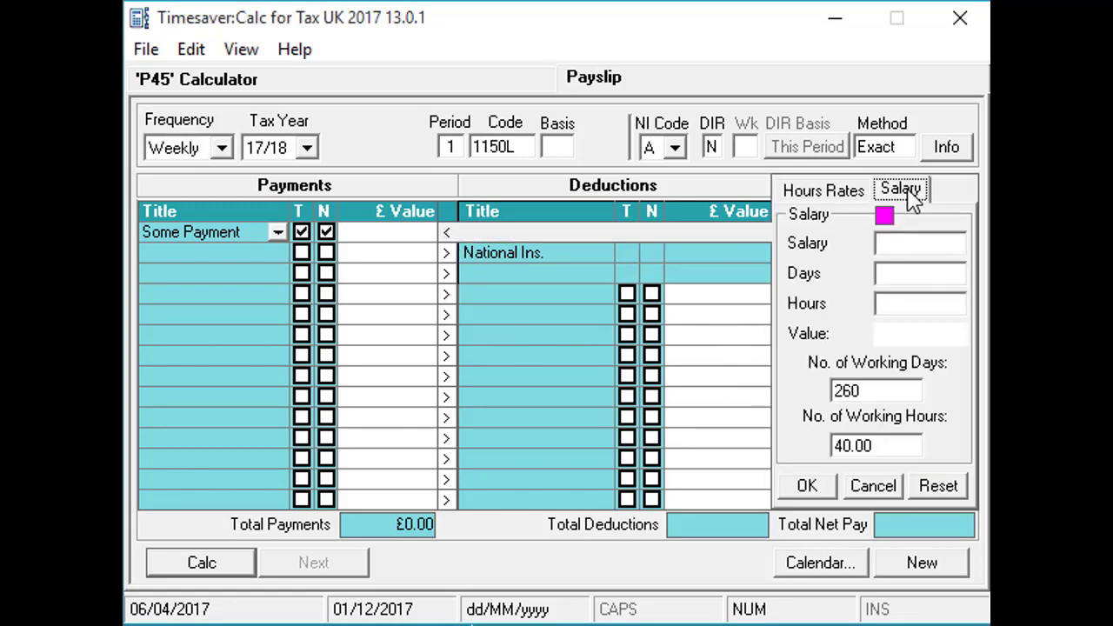
{"action": "left_click", "coordinate": [915, 244]}
{"action": "type", "text": "36000"}
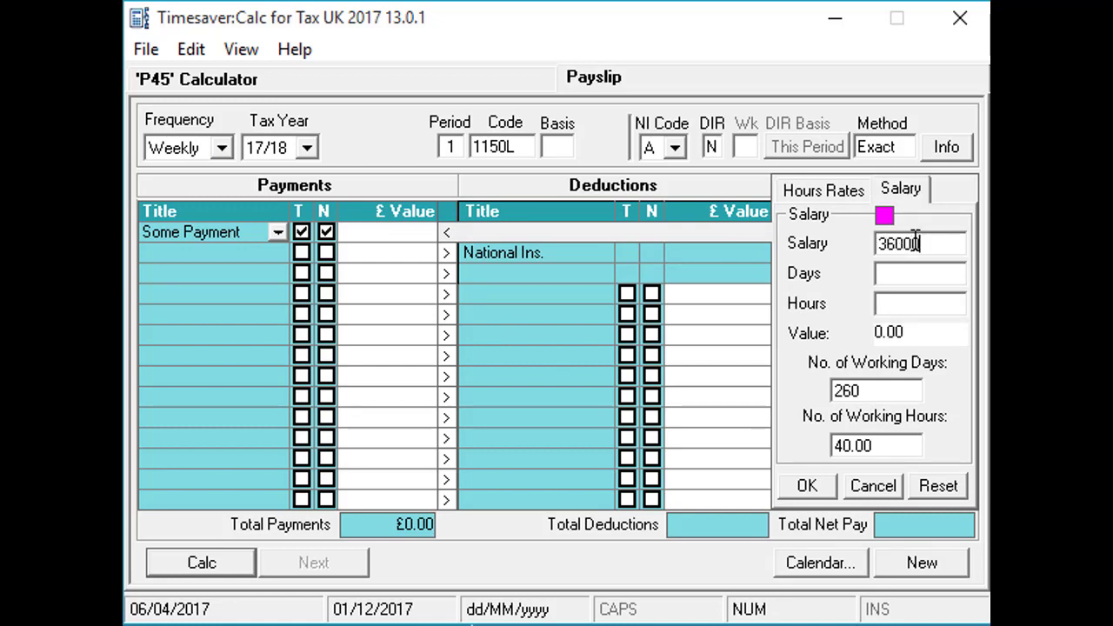
{"action": "left_click", "coordinate": [948, 272]}
{"action": "type", "text": "5"}
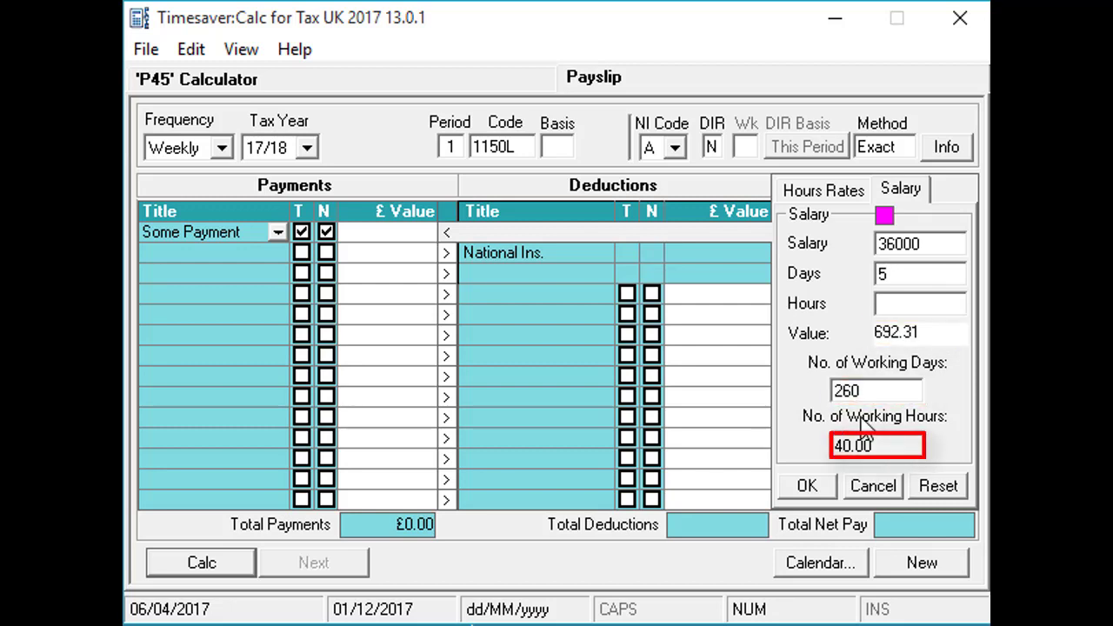
{"action": "left_click", "coordinate": [819, 492]}
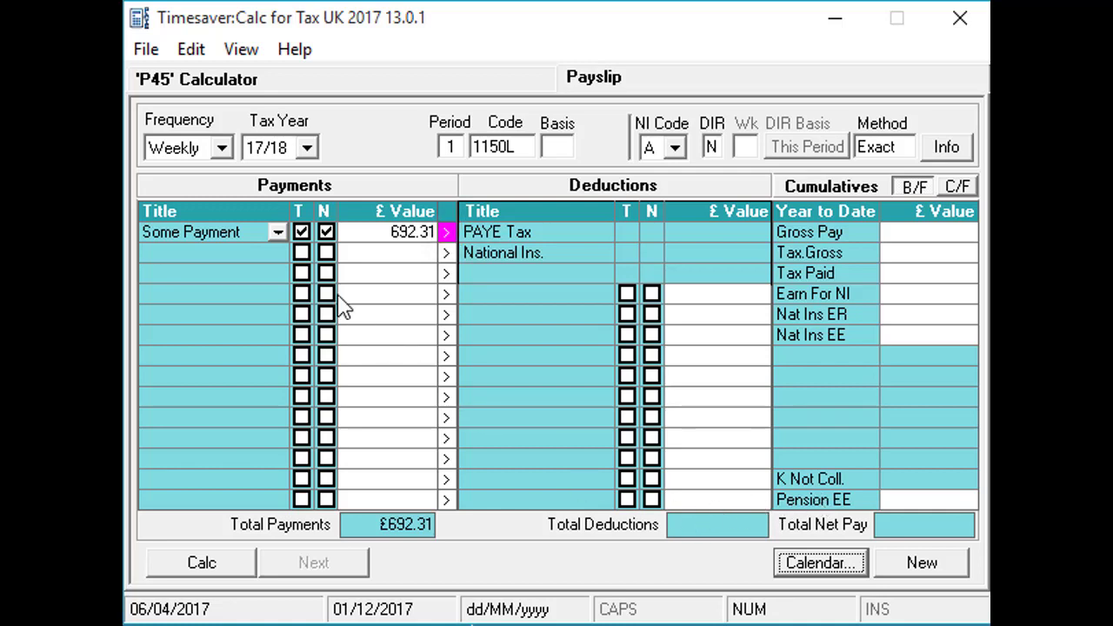
Choose Over Time @ 1.5 as the title of the second payment row.
{"action": "left_click", "coordinate": [275, 253]}
{"action": "left_click", "coordinate": [277, 252]}
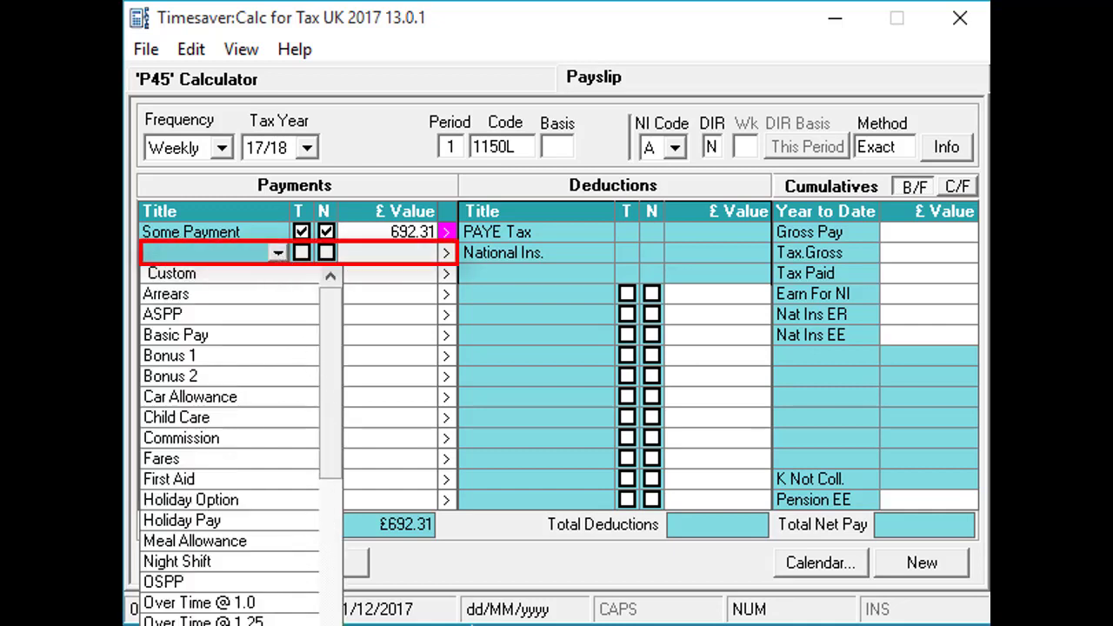
{"action": "left_click", "coordinate": [209, 625]}
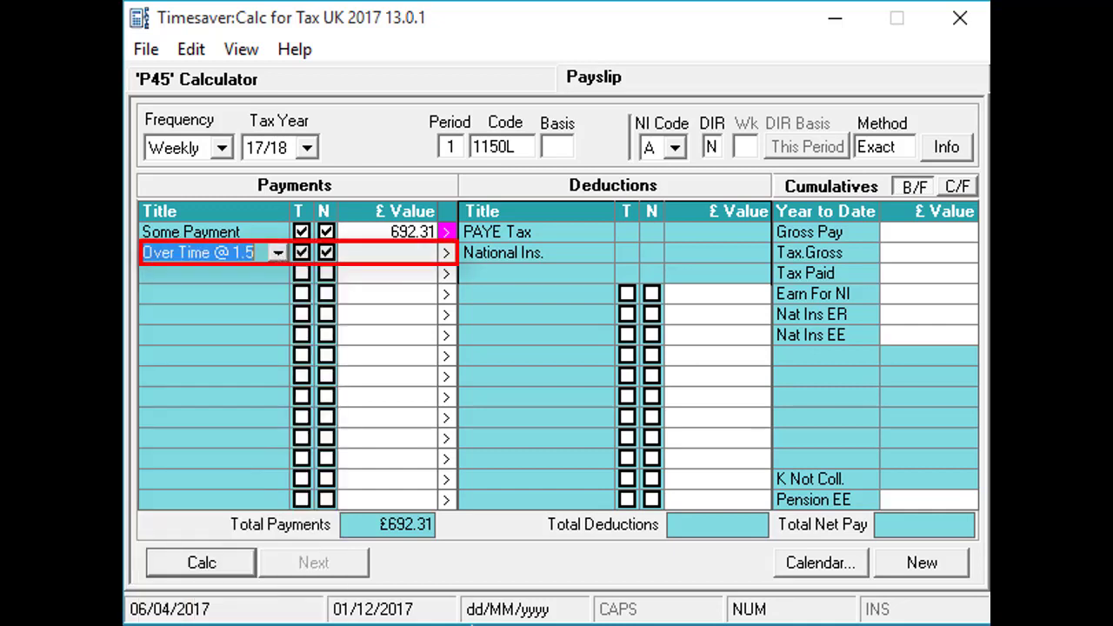
Calculate the overtime payment from 3 hours at a rate of 6.70 with a multiplier of 1.5, and accept it.
{"action": "left_click", "coordinate": [447, 253]}
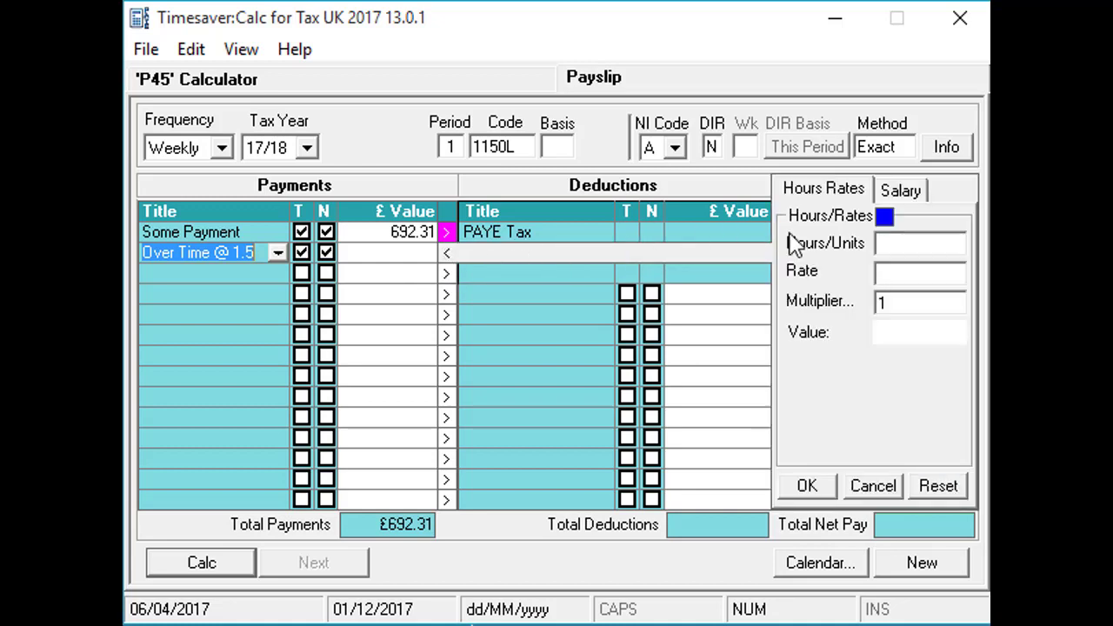
{"action": "left_click", "coordinate": [902, 243]}
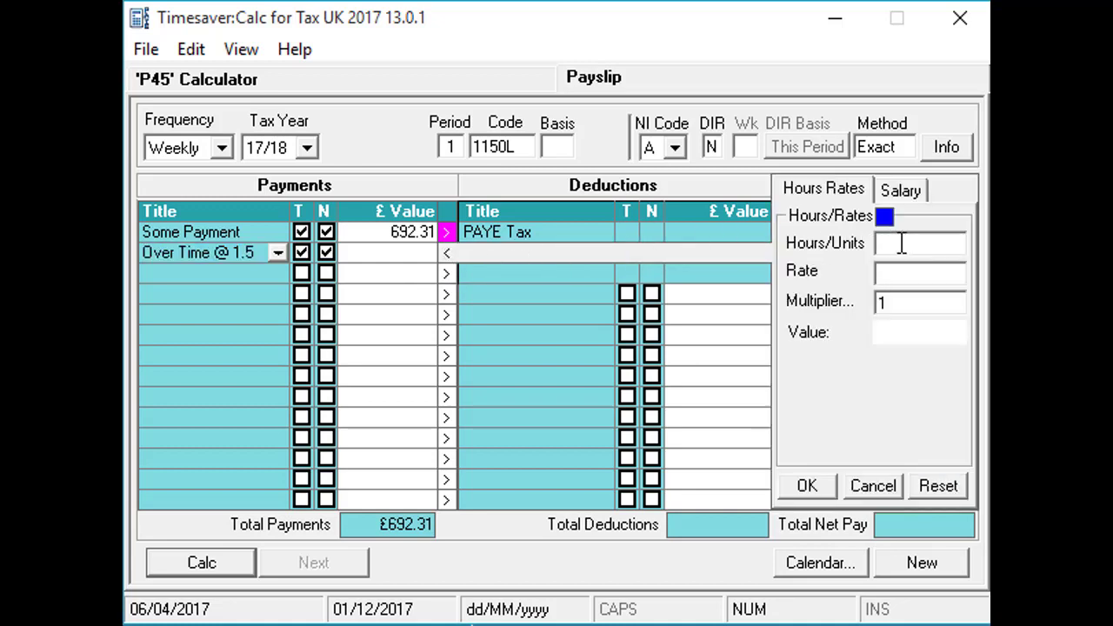
{"action": "type", "text": "3"}
{"action": "type", "text": "6"}
{"action": "type", "text": ".70"}
{"action": "left_click", "coordinate": [916, 304]}
{"action": "type", "text": ".5"}
{"action": "left_click", "coordinate": [807, 487]}
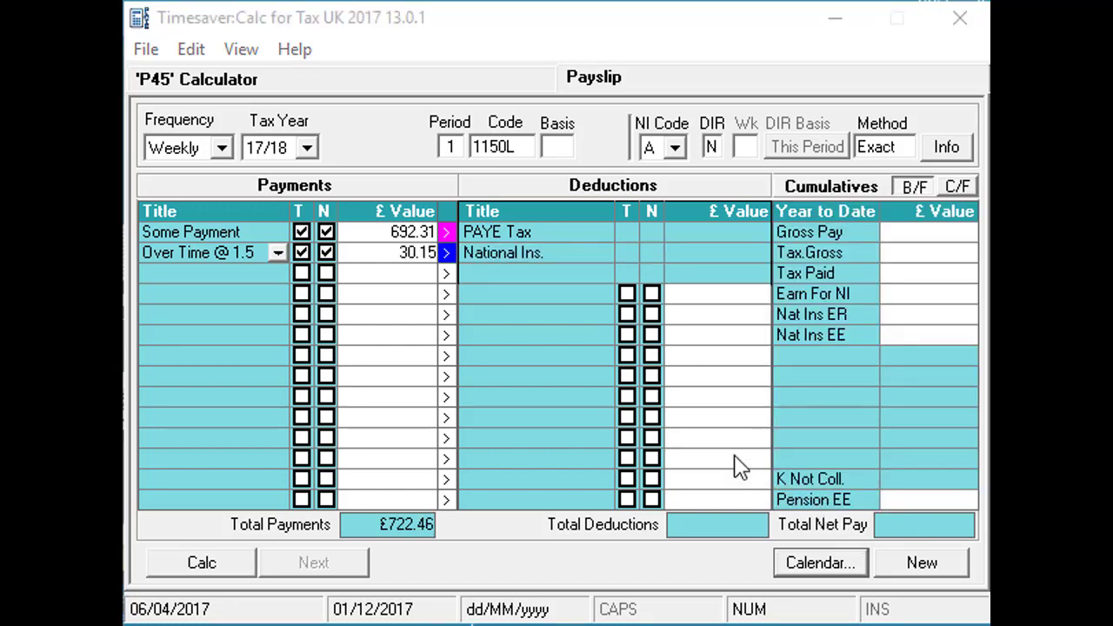
Choose Custom as the title of the first editable deduction row to open the deduction definitions.
{"action": "left_click", "coordinate": [603, 294]}
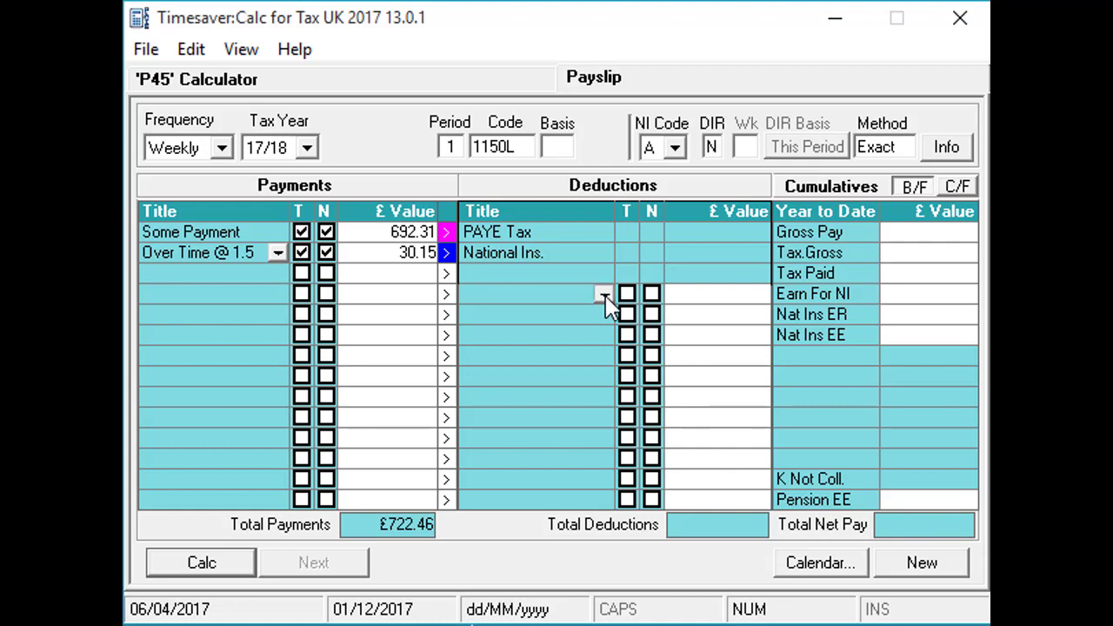
{"action": "left_click", "coordinate": [602, 293]}
{"action": "left_click_drag", "start_coordinate": [659, 405], "coordinate": [552, 340]}
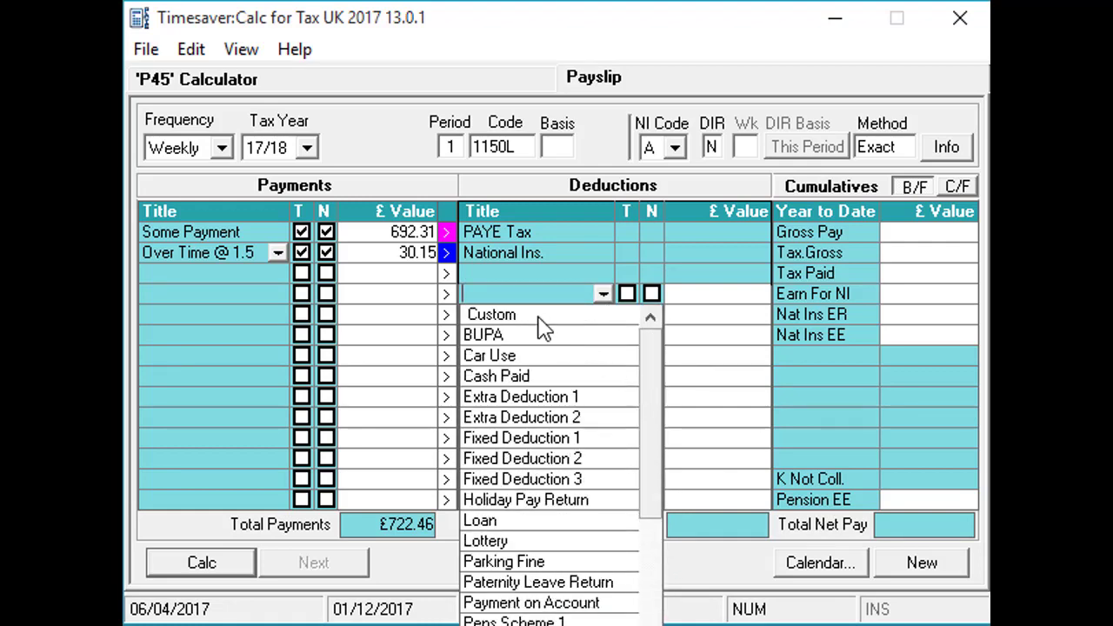
{"action": "left_click", "coordinate": [539, 319]}
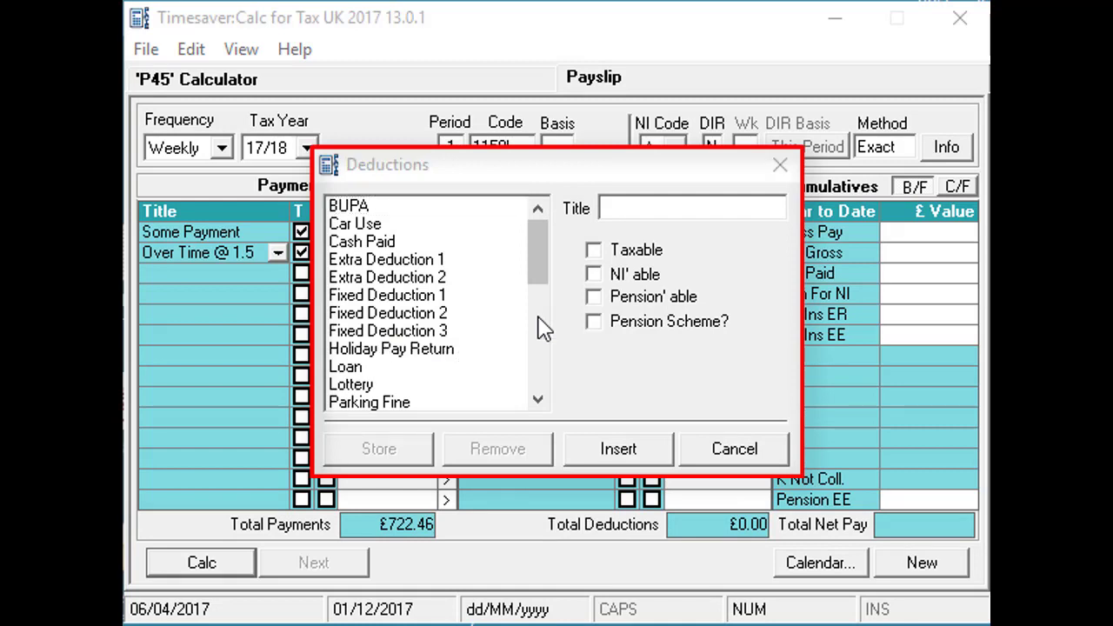
Examine the stored deduction types from BUPA through Shift Absence, including the pension scheme settings of Pens Scheme 1.
{"action": "left_click", "coordinate": [384, 206]}
{"action": "key", "text": "Down"}
{"action": "key", "text": "Down"}
{"action": "key", "text": "Down"}
{"action": "key", "text": "Down"}
{"action": "key", "text": "Down"}
{"action": "key", "text": "Down"}
{"action": "key", "text": "Down"}
{"action": "key", "text": "Down"}
{"action": "key", "text": "Down"}
{"action": "key", "text": "Down"}
{"action": "key", "text": "Down"}
{"action": "key", "text": "Down"}
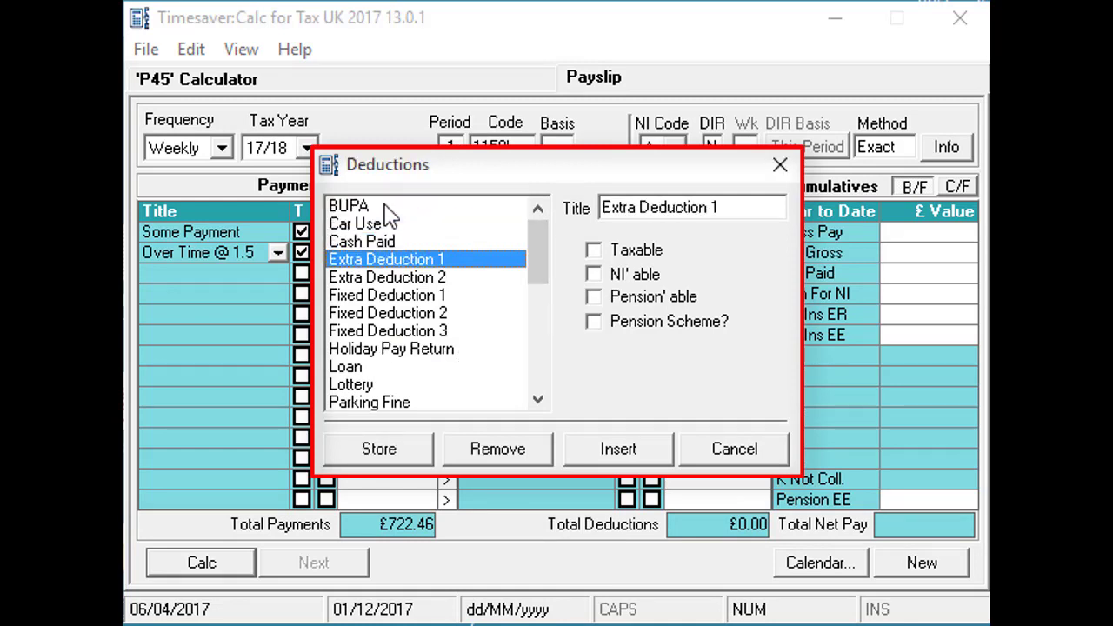
{"action": "key", "text": "Down"}
{"action": "key", "text": "Down"}
{"action": "key", "text": "Down"}
{"action": "key", "text": "Down"}
{"action": "key", "text": "Down"}
{"action": "key", "text": "Down"}
{"action": "key", "text": "Down"}
{"action": "key", "text": "Down"}
{"action": "key", "text": "Down"}
{"action": "key", "text": "Down"}
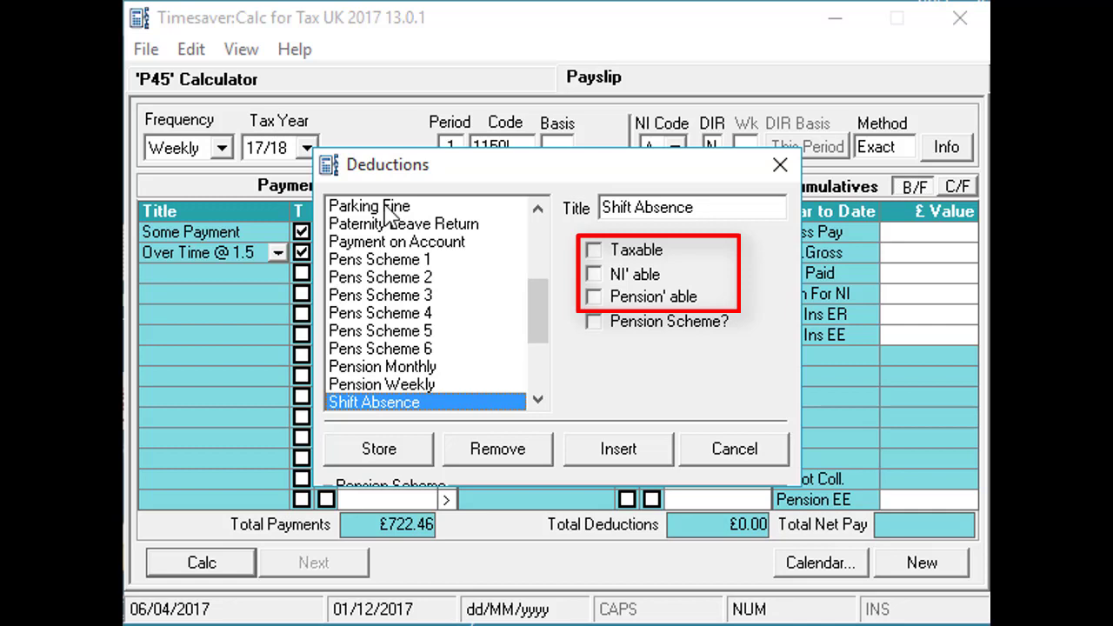
{"action": "left_click", "coordinate": [392, 261]}
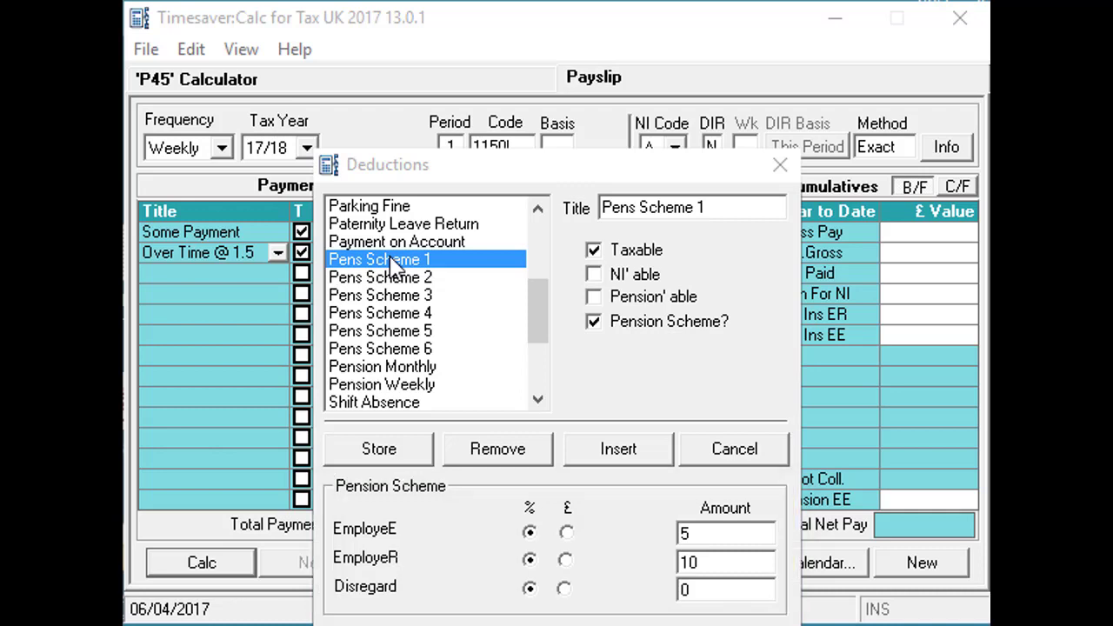
Insert the Loan deduction into the payslip and set its value to 10.
{"action": "left_click_drag", "start_coordinate": [542, 328], "coordinate": [533, 293]}
{"action": "left_click", "coordinate": [376, 278]}
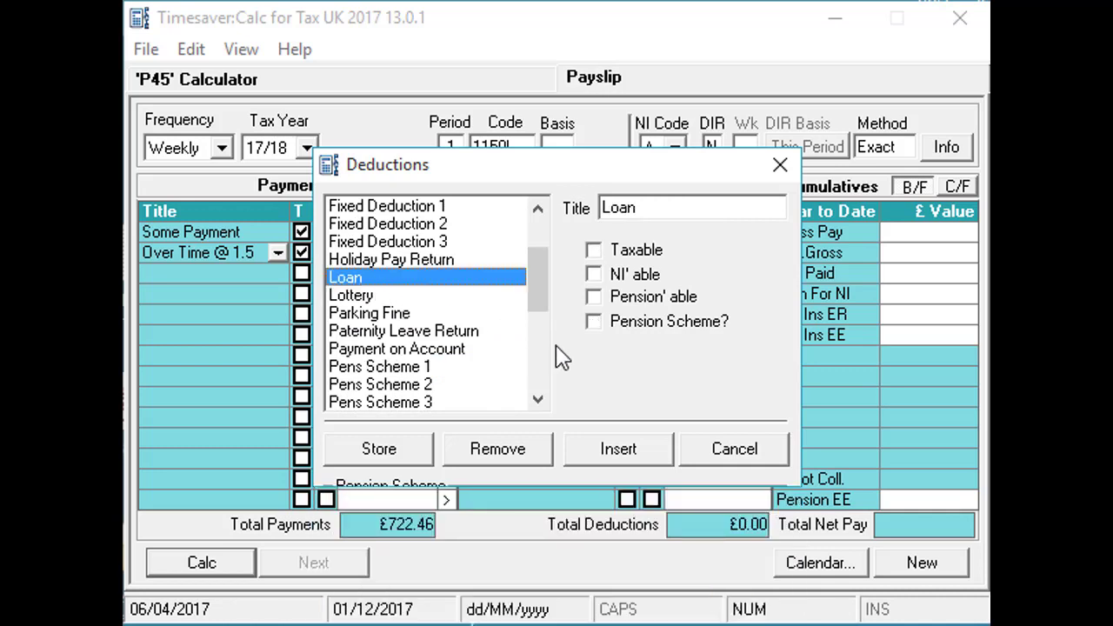
{"action": "left_click", "coordinate": [639, 454]}
{"action": "left_click", "coordinate": [708, 295]}
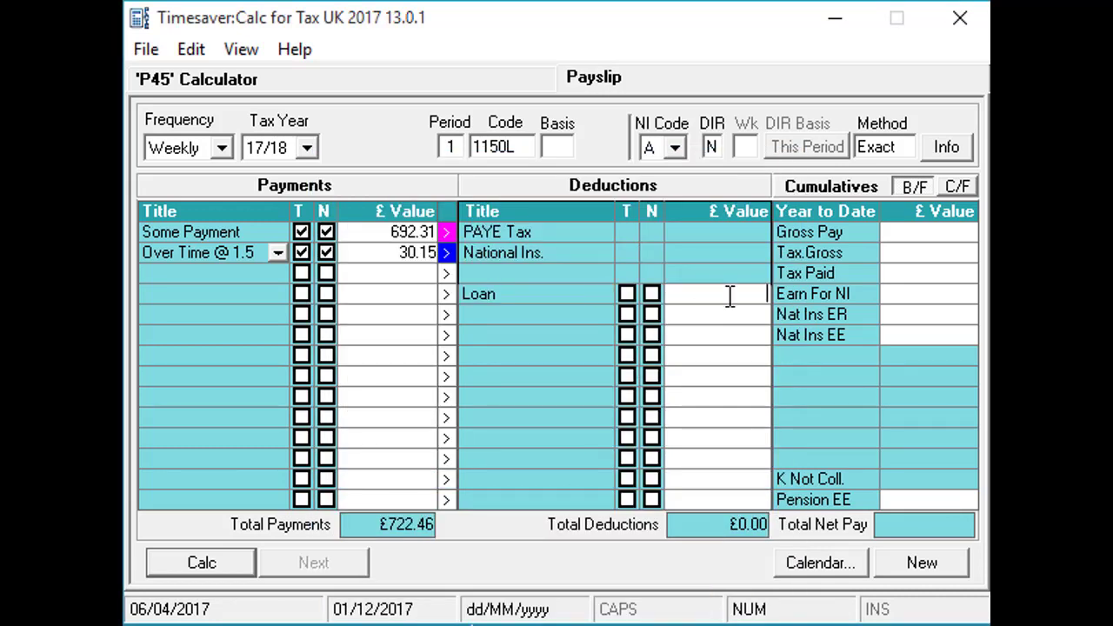
{"action": "type", "text": "10"}
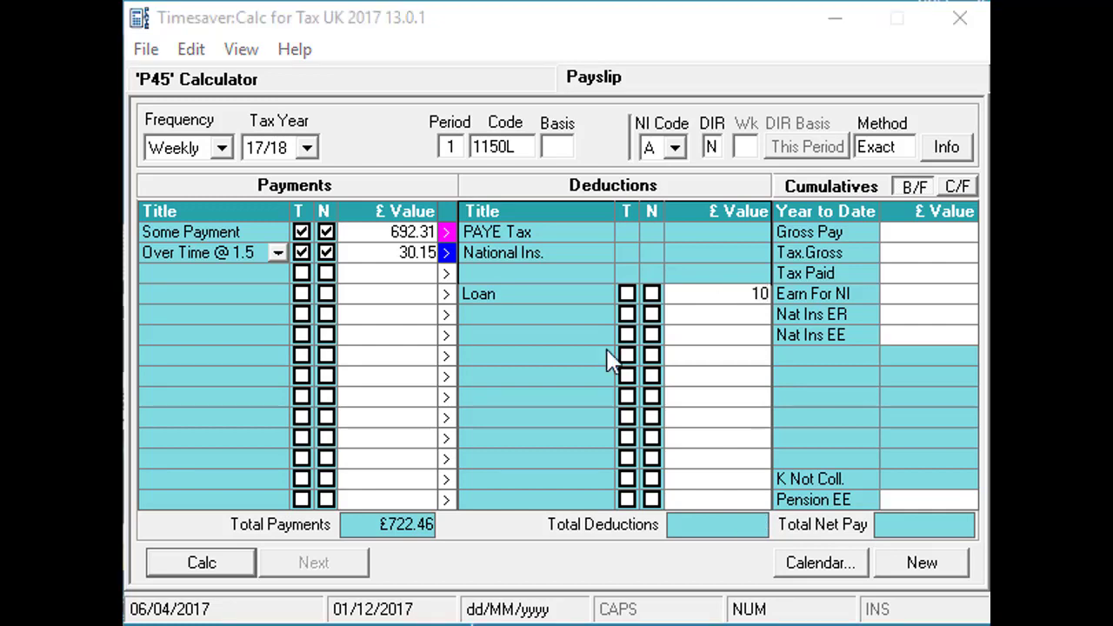
Calculate the payslip's tax and National Insurance, and review the Payslip Values summary.
{"action": "left_click", "coordinate": [224, 565]}
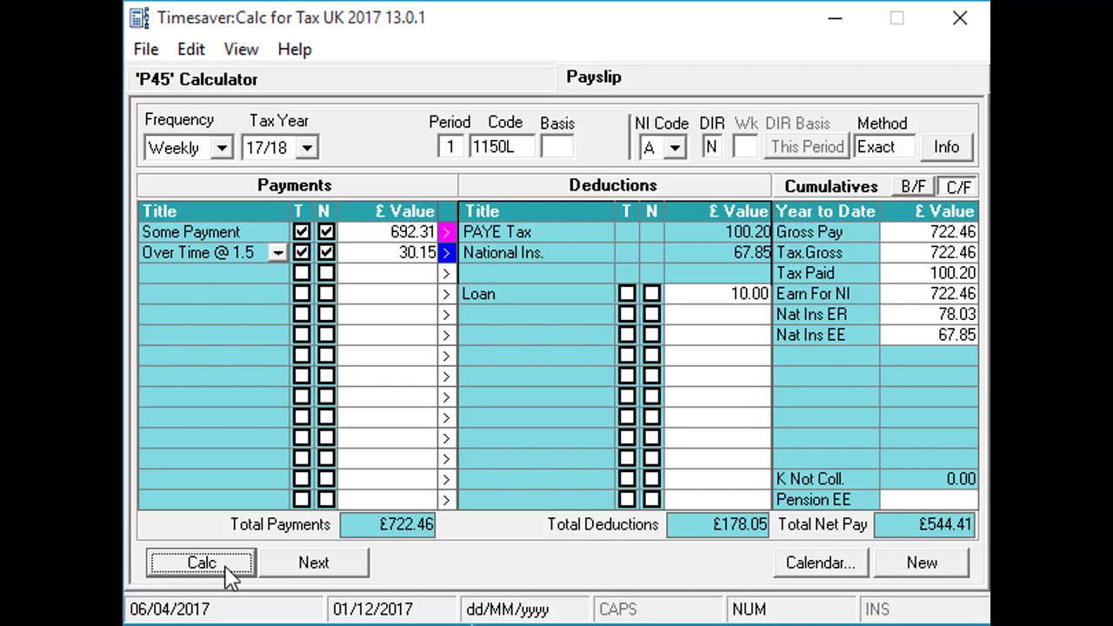
{"action": "left_click", "coordinate": [241, 50]}
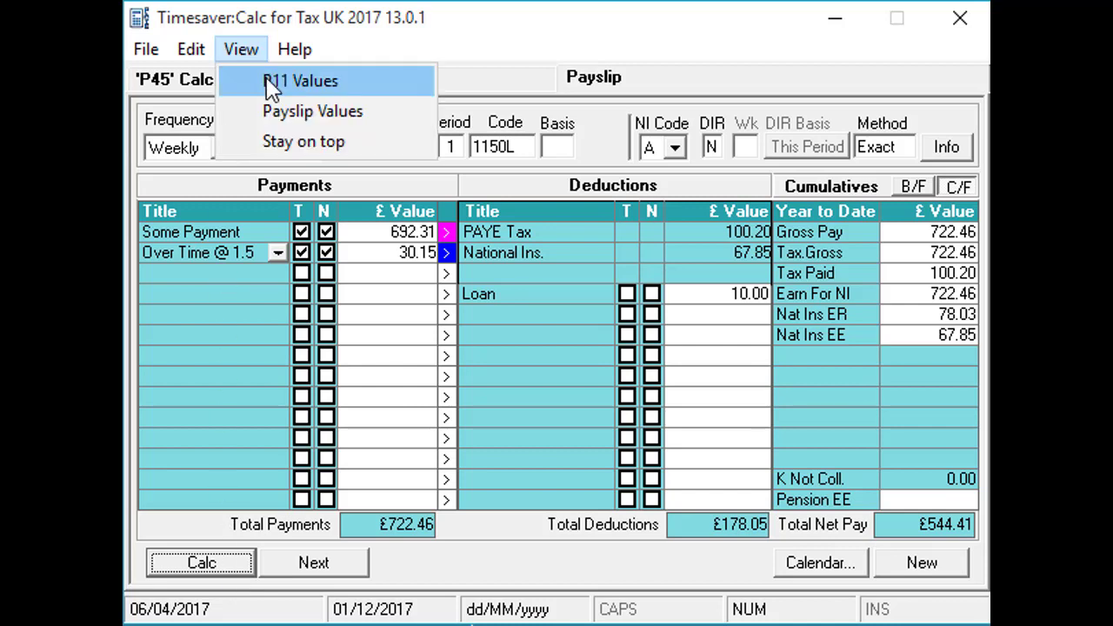
{"action": "left_click", "coordinate": [283, 115]}
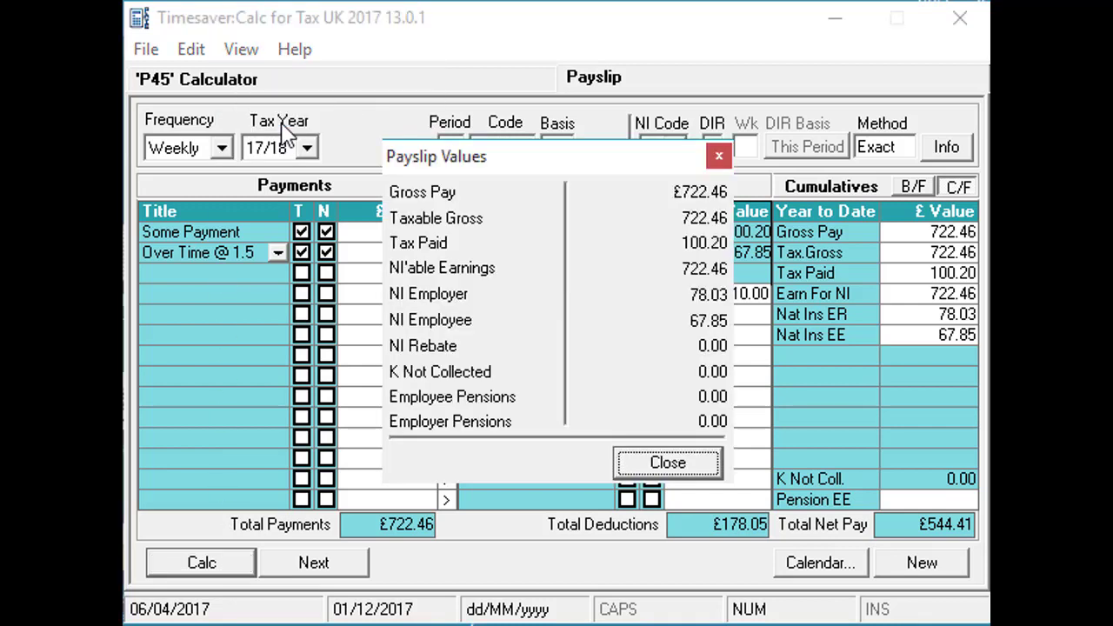
{"action": "left_click", "coordinate": [624, 463]}
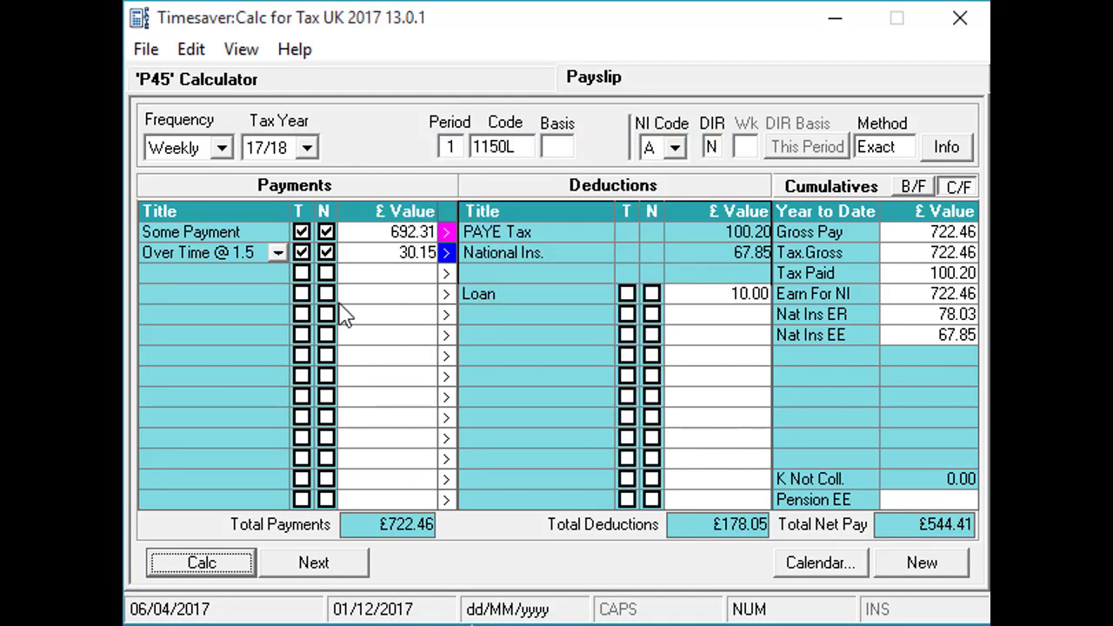
Review the payslip's P11 Values and copy them to the clipboard.
{"action": "left_click", "coordinate": [241, 49]}
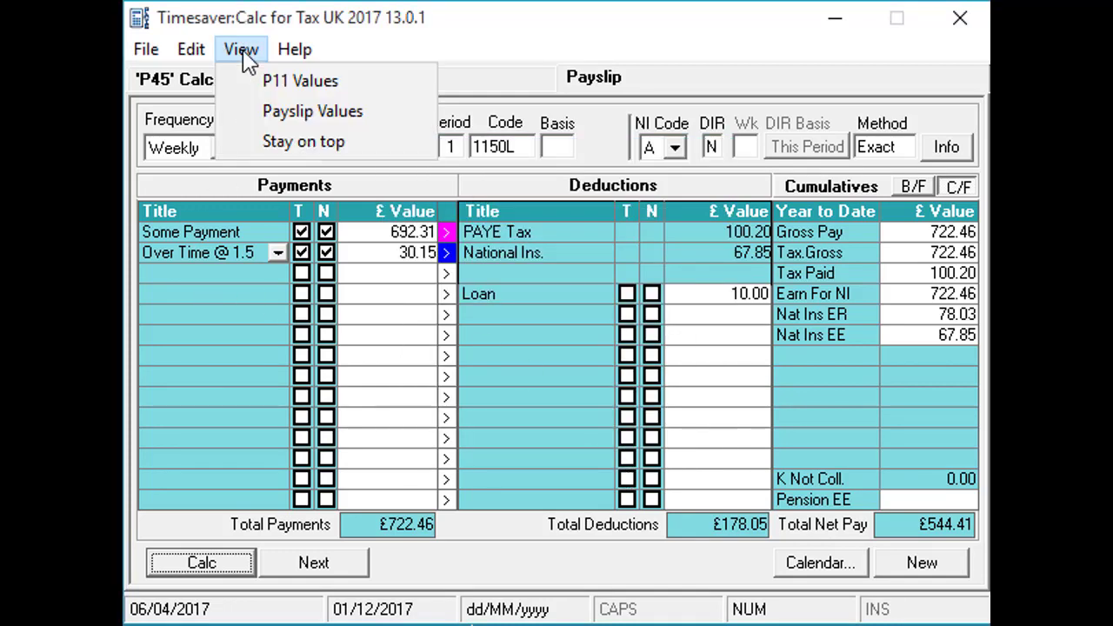
{"action": "left_click", "coordinate": [283, 84]}
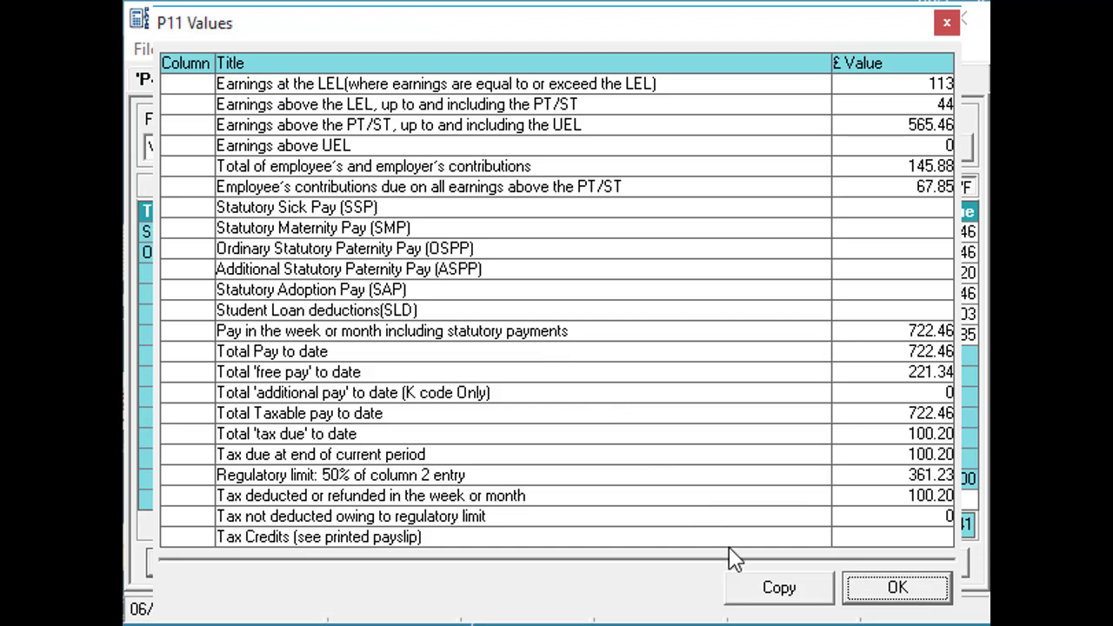
{"action": "left_click", "coordinate": [779, 591]}
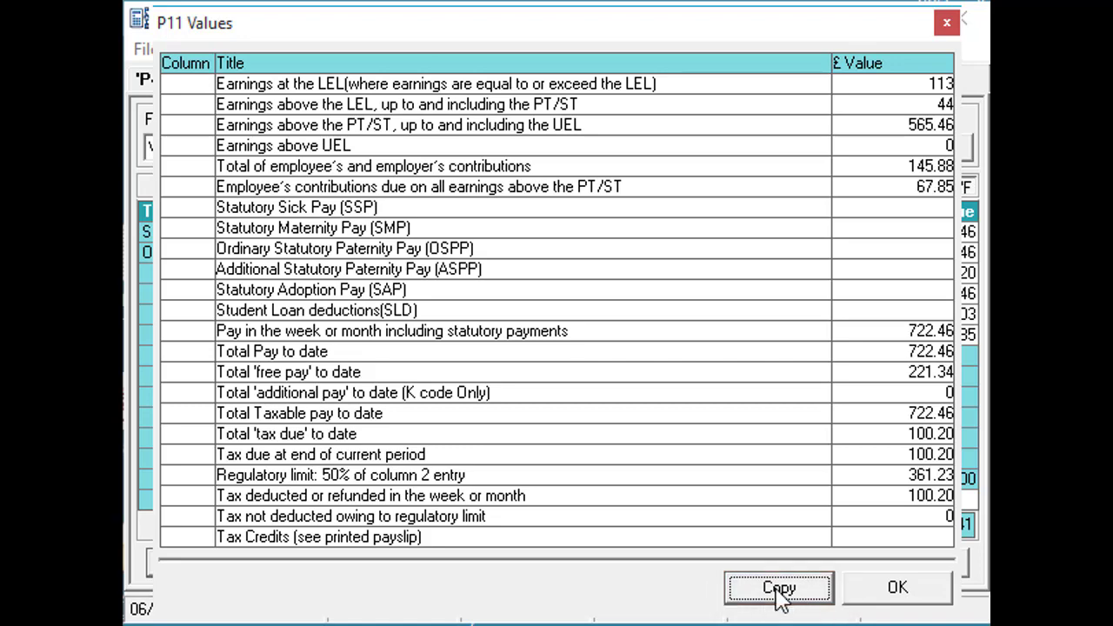
{"action": "left_click", "coordinate": [864, 596]}
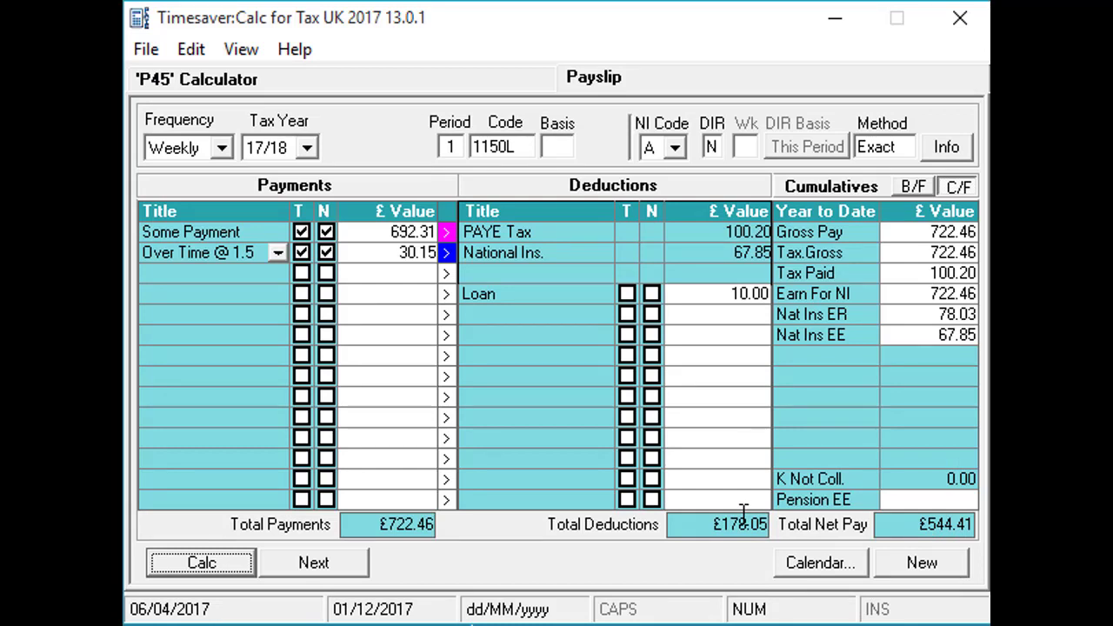
Store the current payslip and dismiss the confirmation message.
{"action": "left_click", "coordinate": [147, 50]}
{"action": "left_click", "coordinate": [191, 203]}
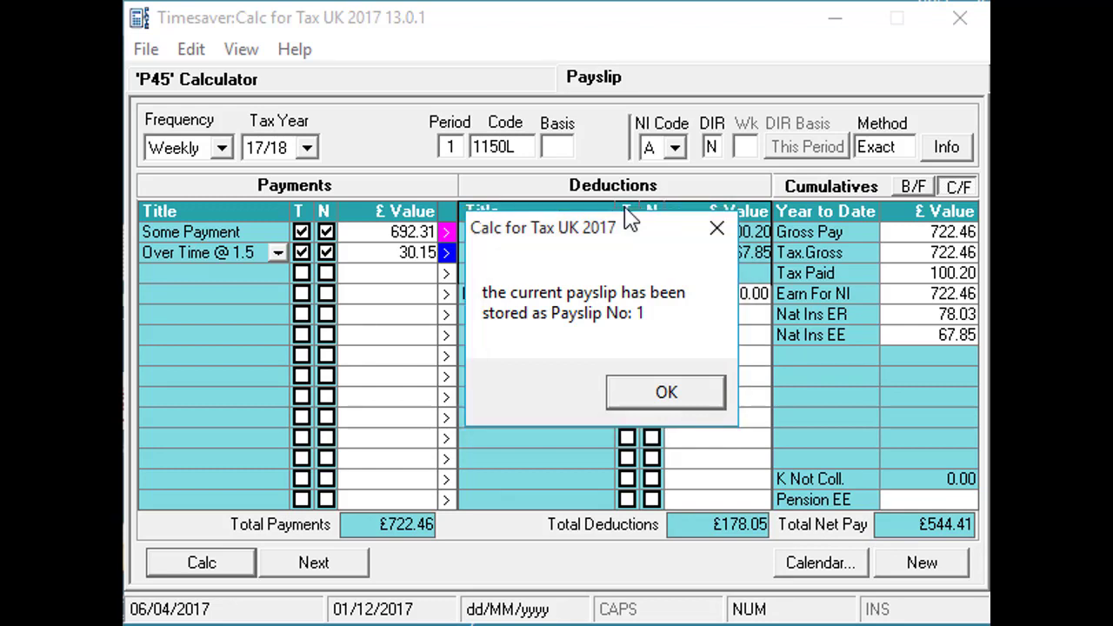
{"action": "left_click", "coordinate": [653, 405]}
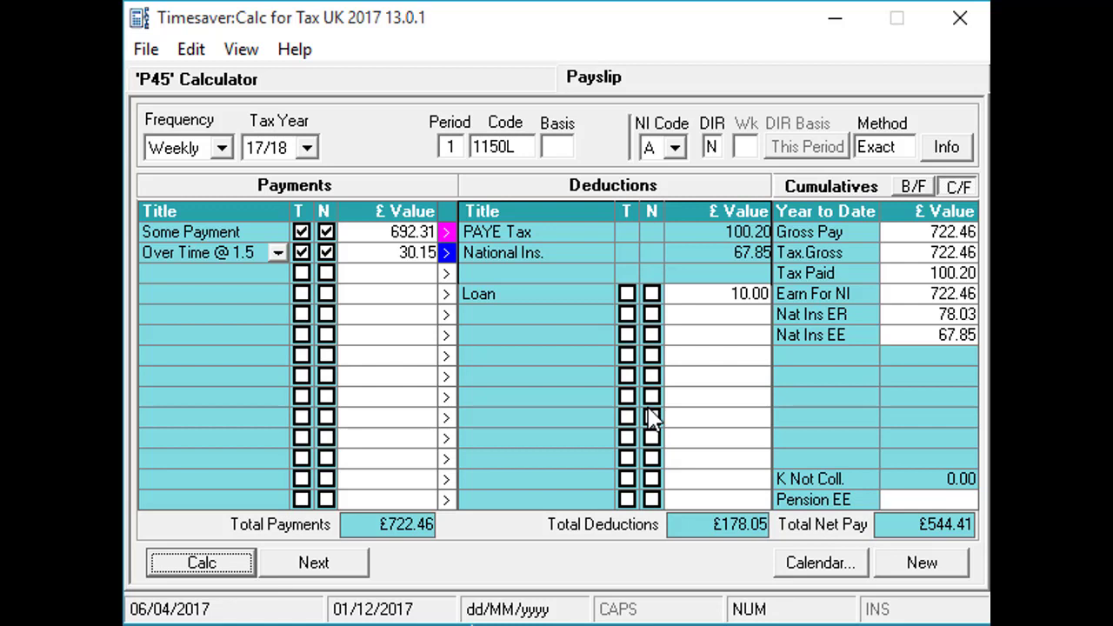
Print one copy of the payslip to CutePDF Writer using the ADP Payslip (Landscape) report type.
{"action": "left_click", "coordinate": [146, 49]}
{"action": "left_click", "coordinate": [213, 304]}
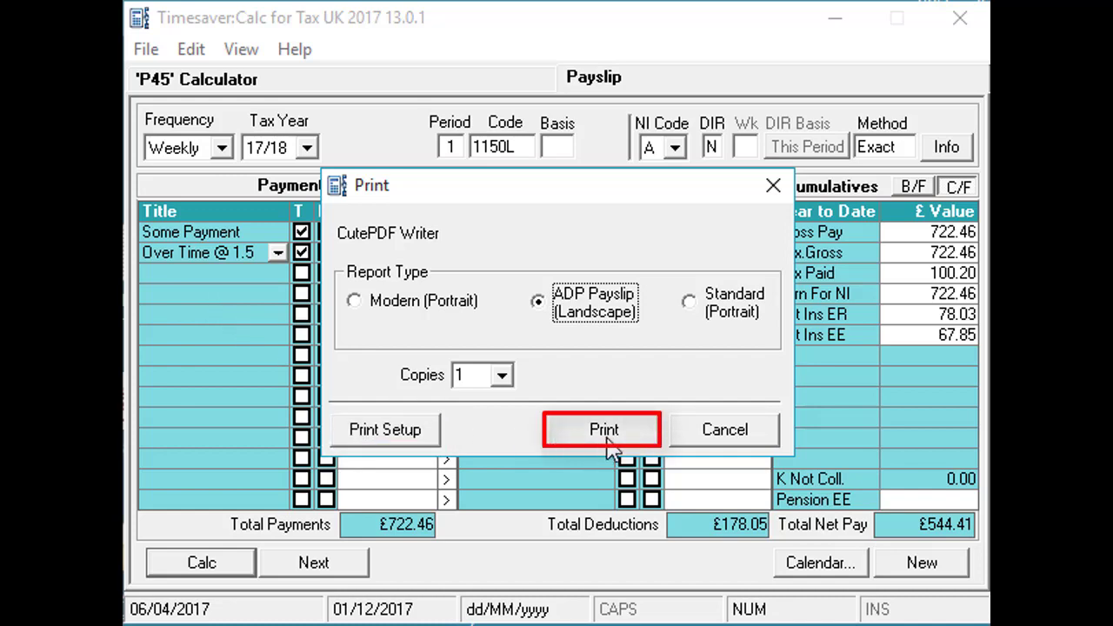
{"action": "left_click", "coordinate": [606, 447]}
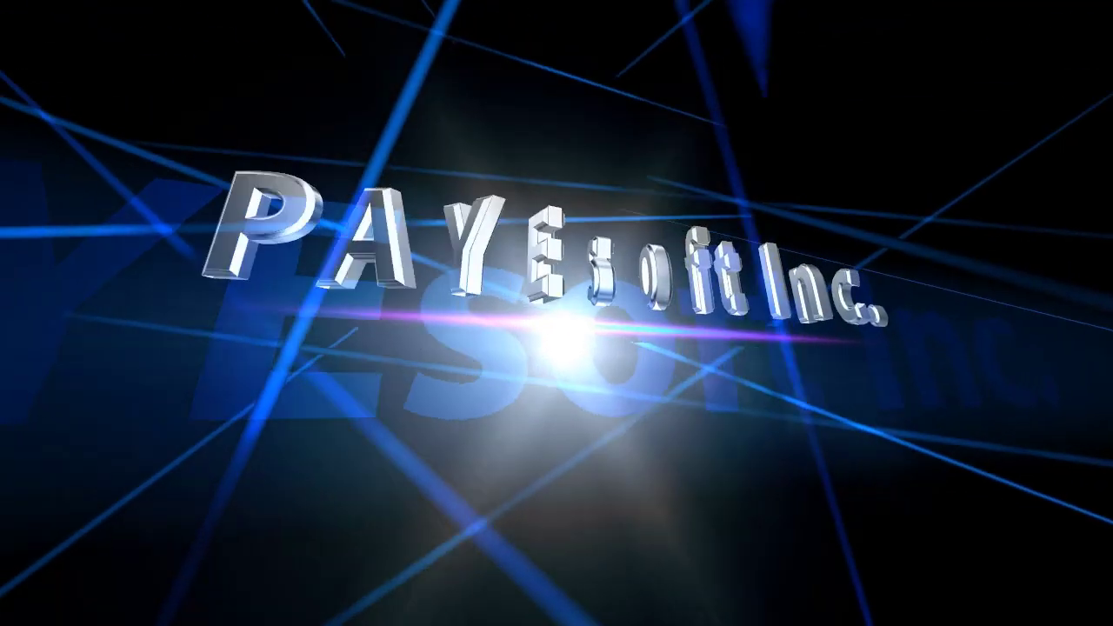